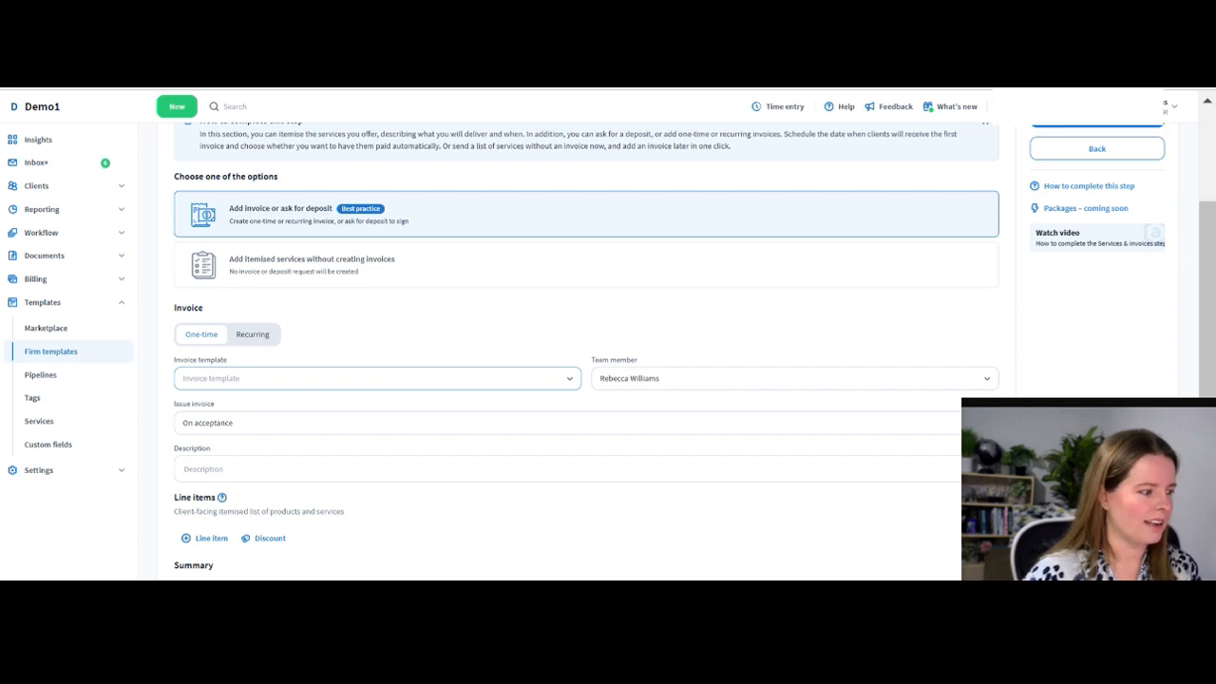
Create a new invoice template named "Bookkeeping pricing template" with the description "Bookkeeping pricing"
{"action": "left_click", "coordinate": [377, 378]}
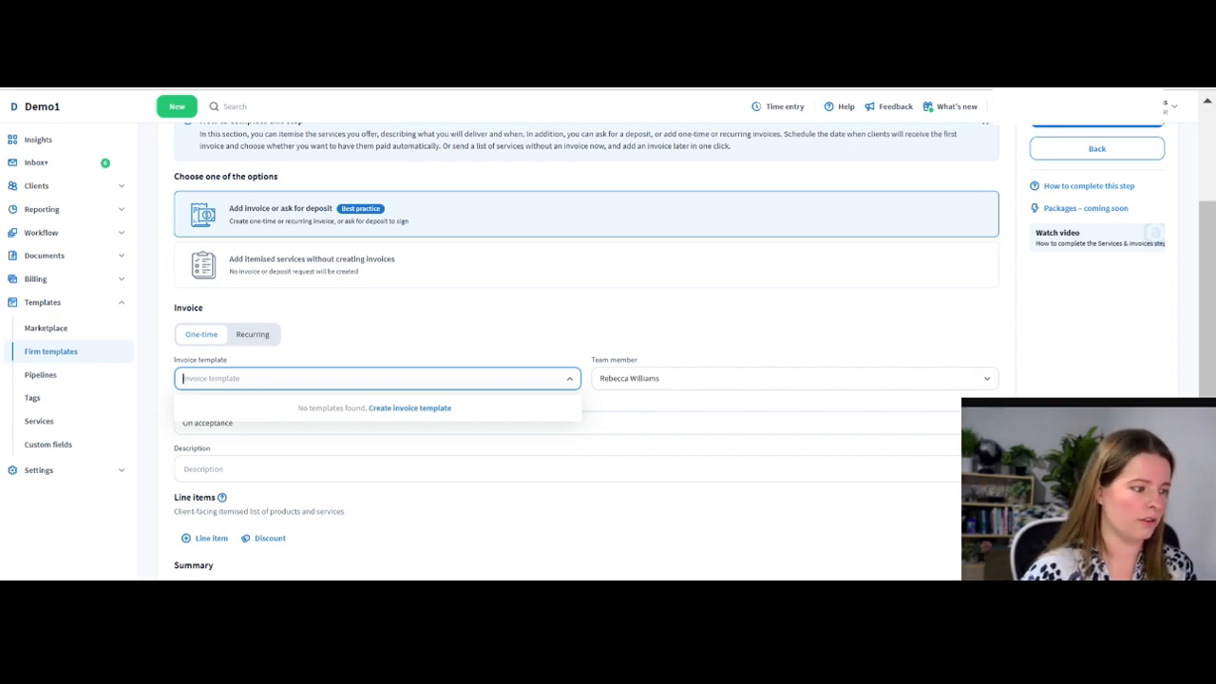
{"action": "left_click", "coordinate": [410, 408]}
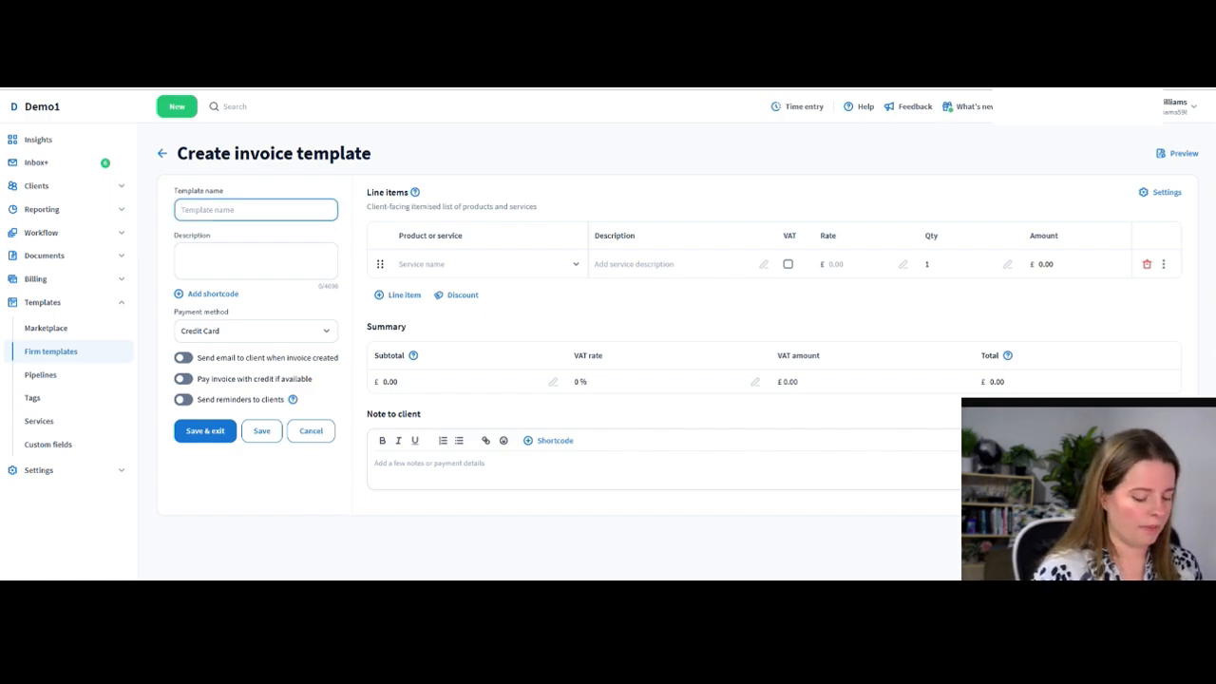
{"action": "type", "text": "Bookkeeping"}
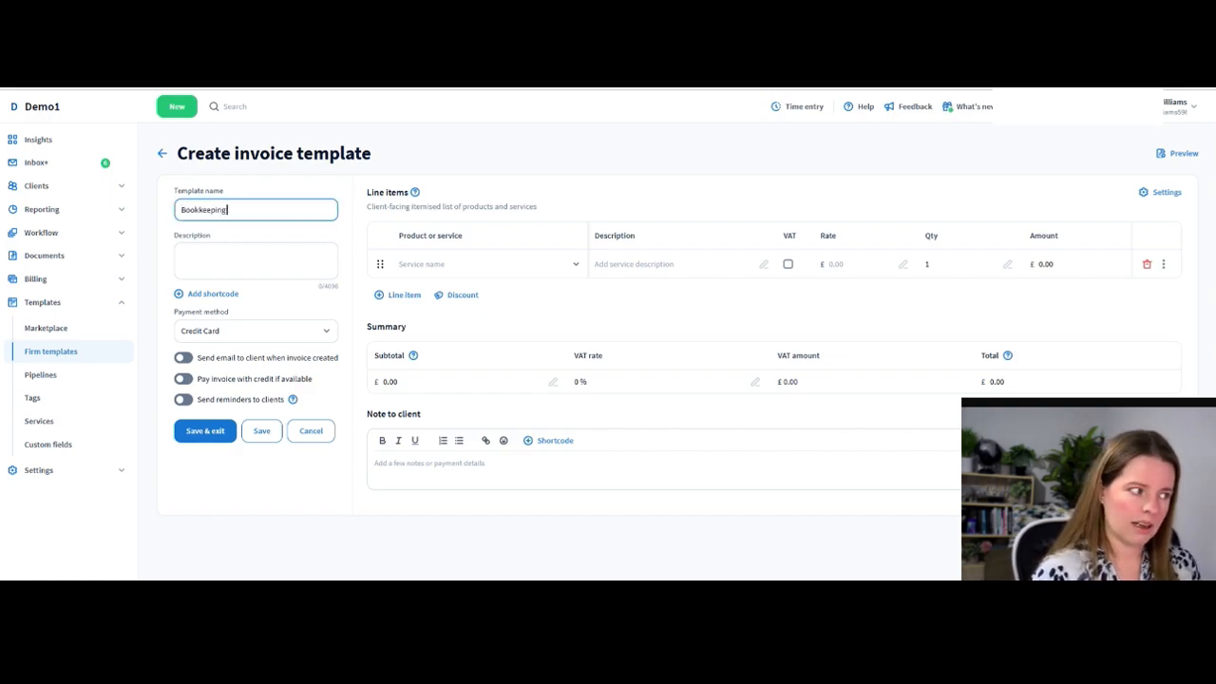
{"action": "type", "text": " pricing template"}
{"action": "key", "text": "Tab"}
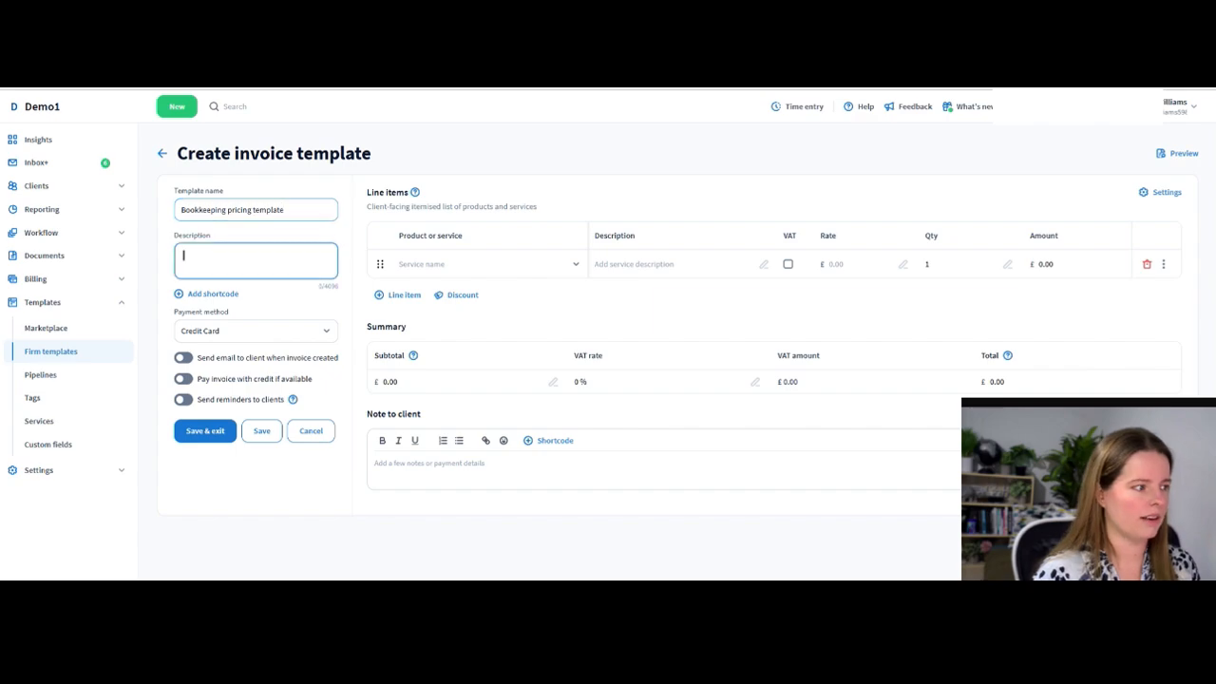
{"action": "type", "text": "Bookkeepnig pricin"}
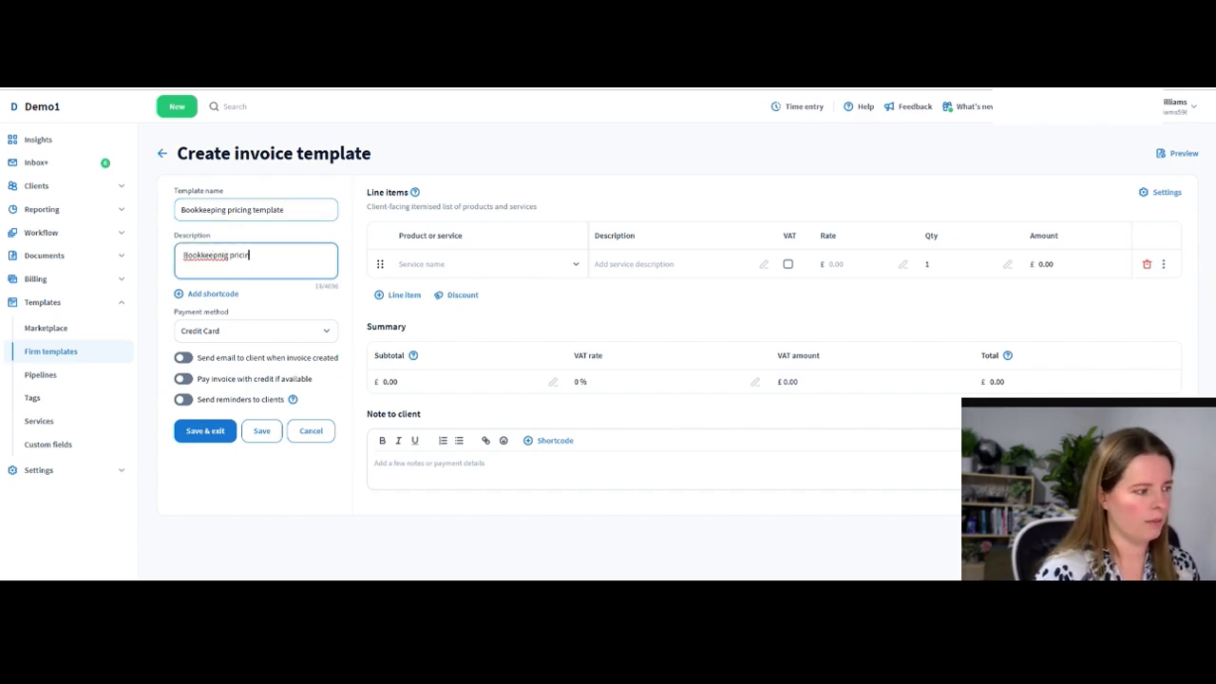
{"action": "type", "text": "g"}
{"action": "left_click_drag", "start_coordinate": [228, 256], "coordinate": [218, 256]}
{"action": "type", "text": "ing"}
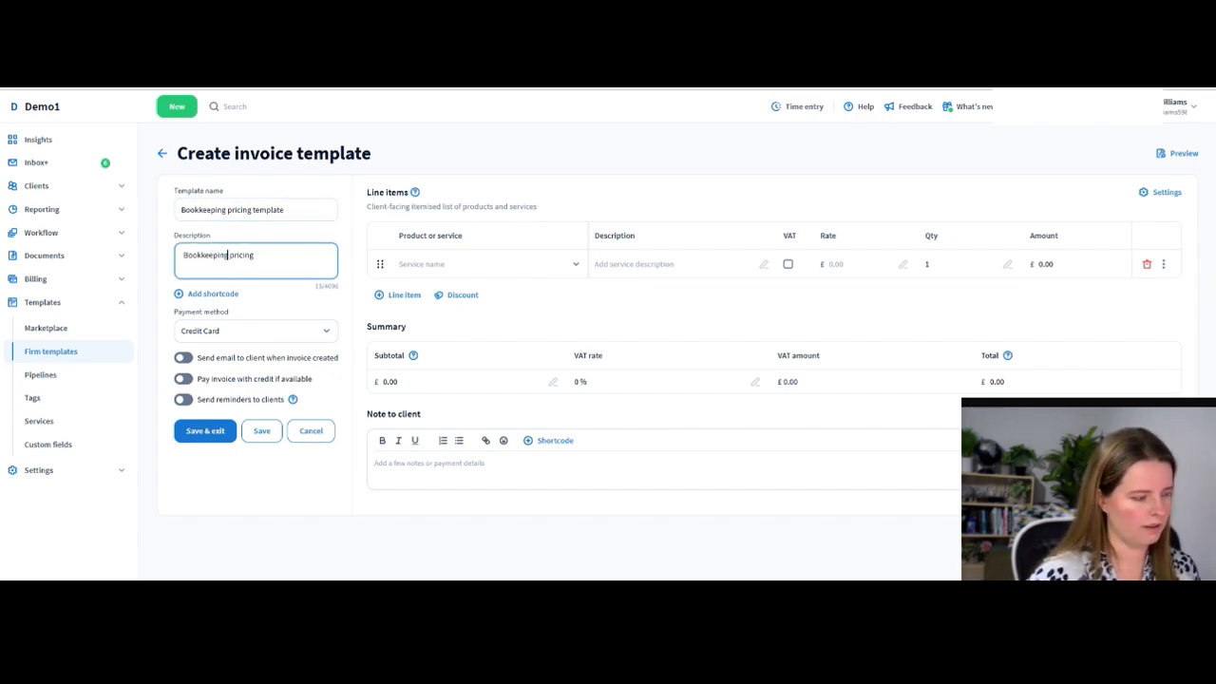
Start a new service named Bookkeeping for the template's line item, with Bookkeeping as its description
{"action": "left_click", "coordinate": [399, 264]}
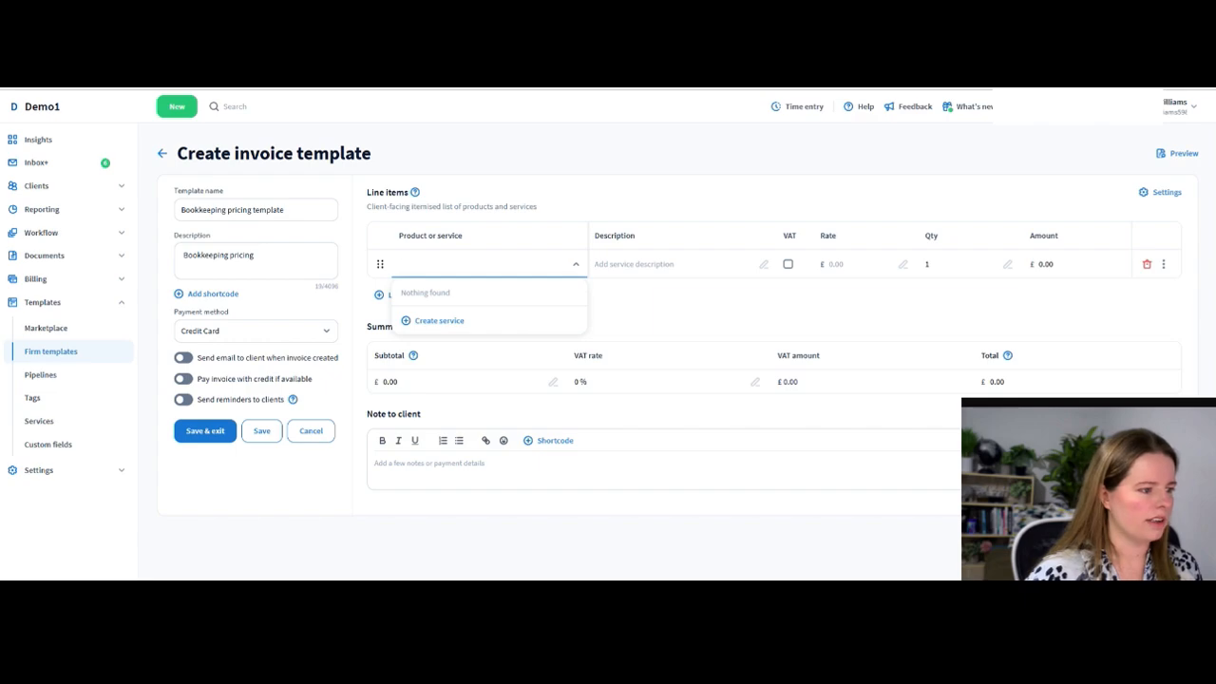
{"action": "type", "text": "Bookkeeping"}
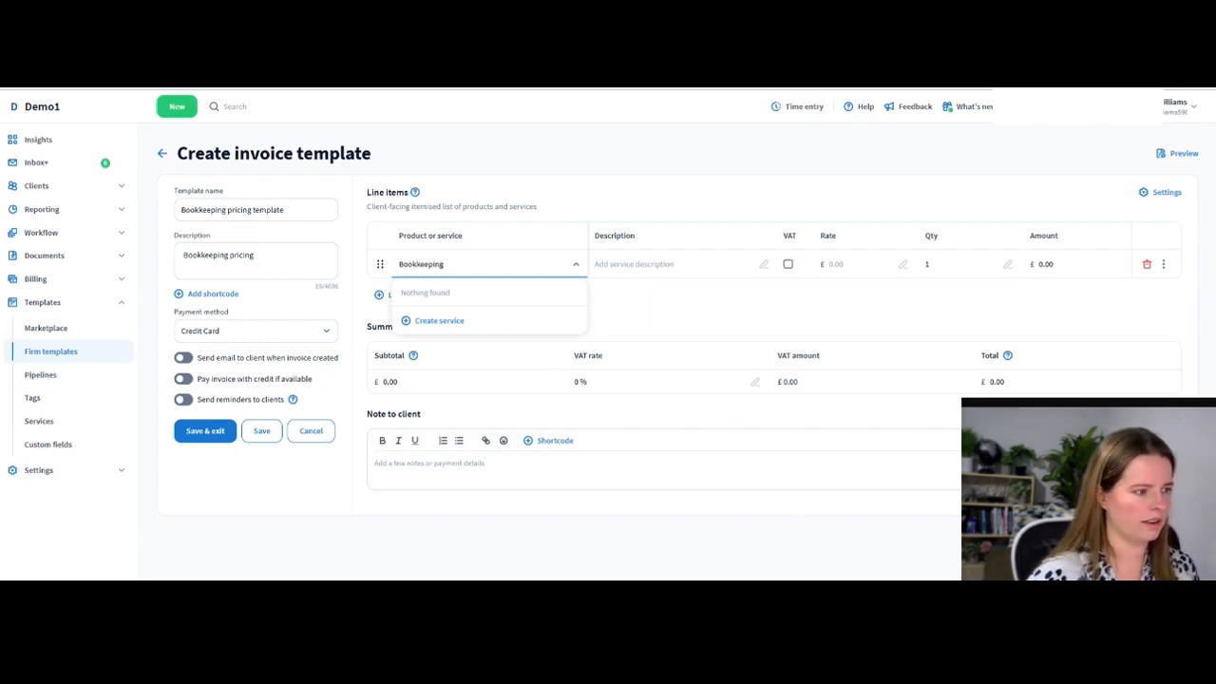
{"action": "left_click", "coordinate": [435, 320]}
{"action": "double_click", "coordinate": [799, 211]}
{"action": "key", "text": "ctrl+c"}
{"action": "key", "text": "Tab"}
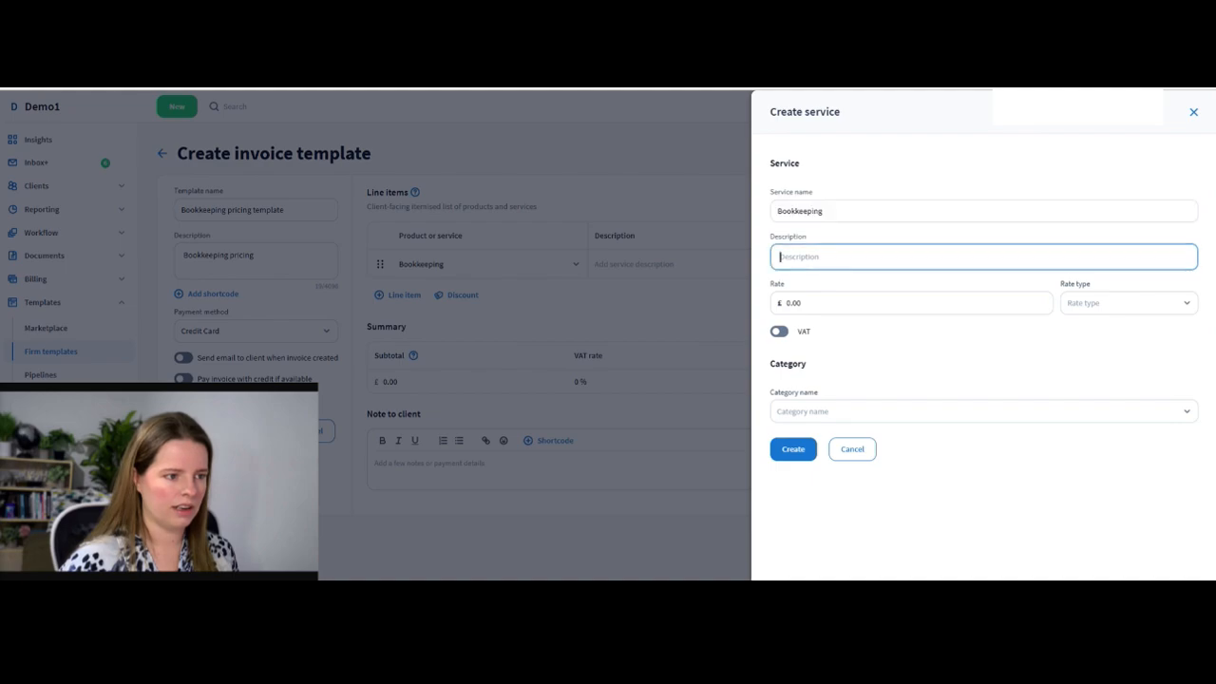
{"action": "key", "text": "ctrl+v"}
{"action": "key", "text": "Tab"}
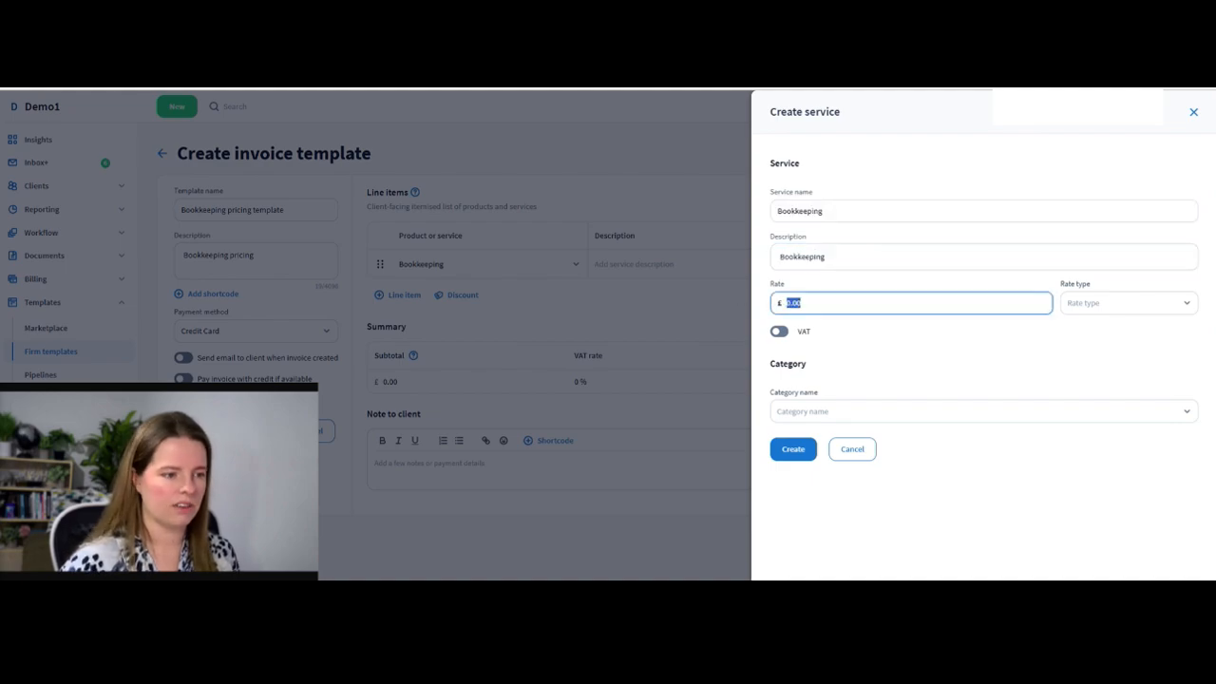
Set the new service's rate to £70.00 with Hour as the rate type
{"action": "type", "text": "70"}
{"action": "key", "text": "Tab"}
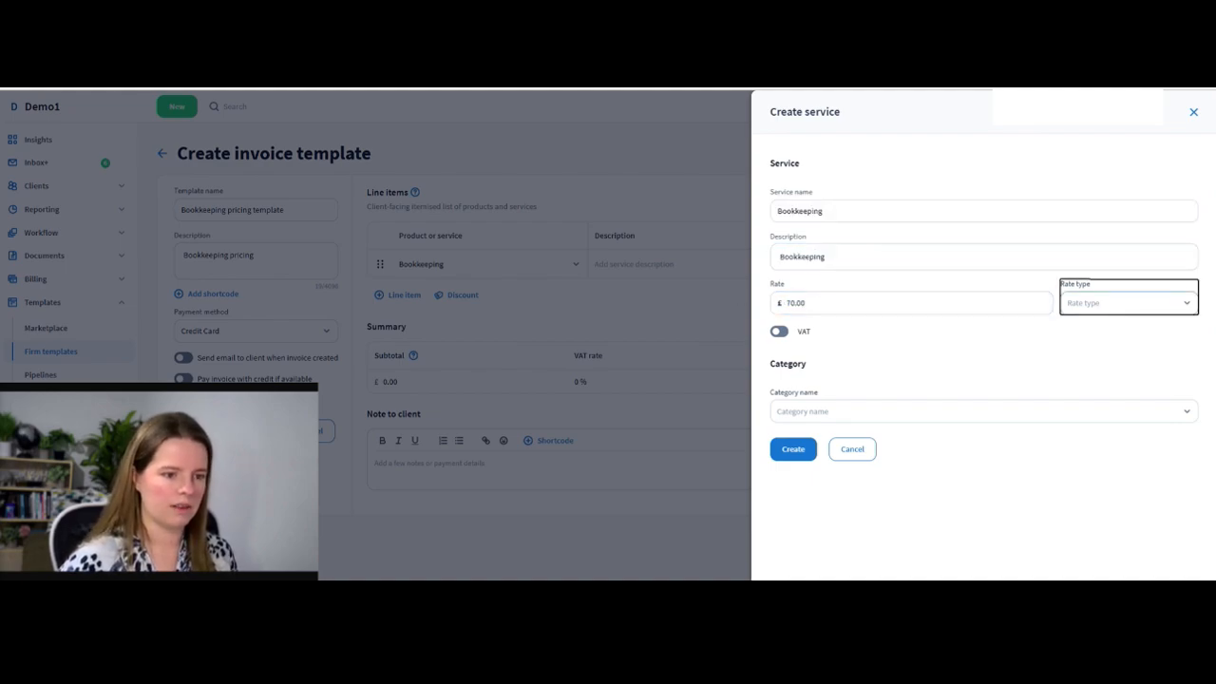
{"action": "key", "text": "Down"}
{"action": "key", "text": "Down"}
{"action": "key", "text": "Return"}
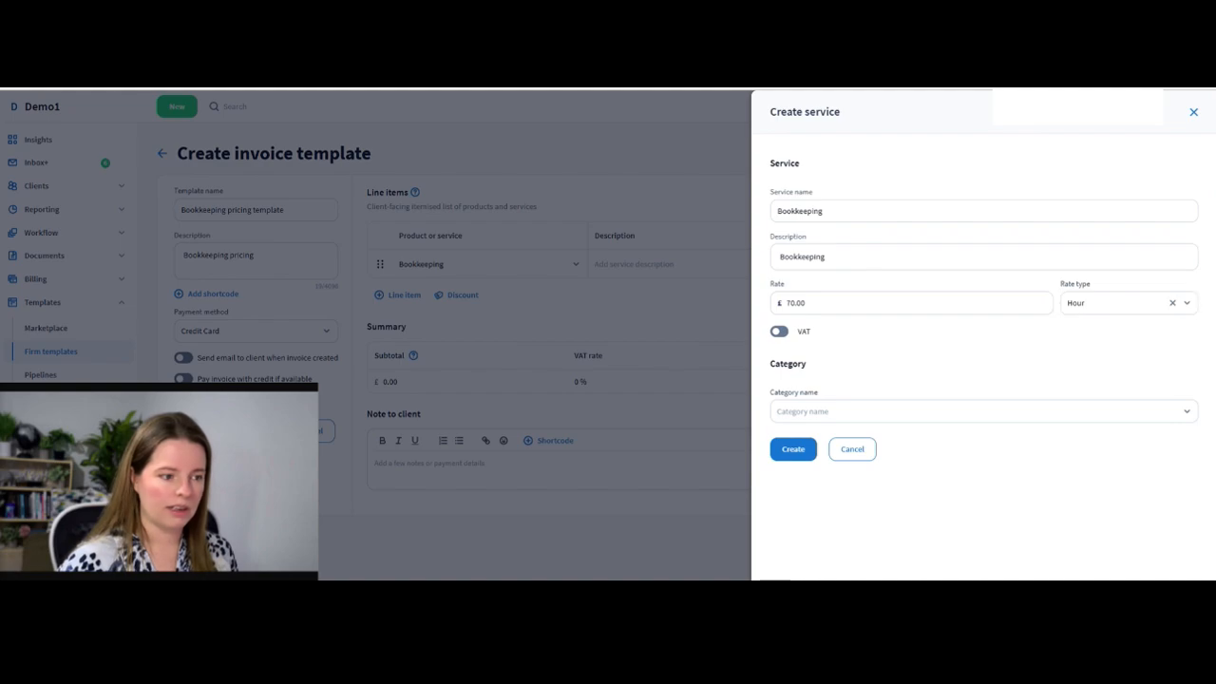
Set the service's rate type to Item and its rate to £250
{"action": "key", "text": "Down"}
{"action": "key", "text": "Return"}
{"action": "key", "text": "shift+Tab"}
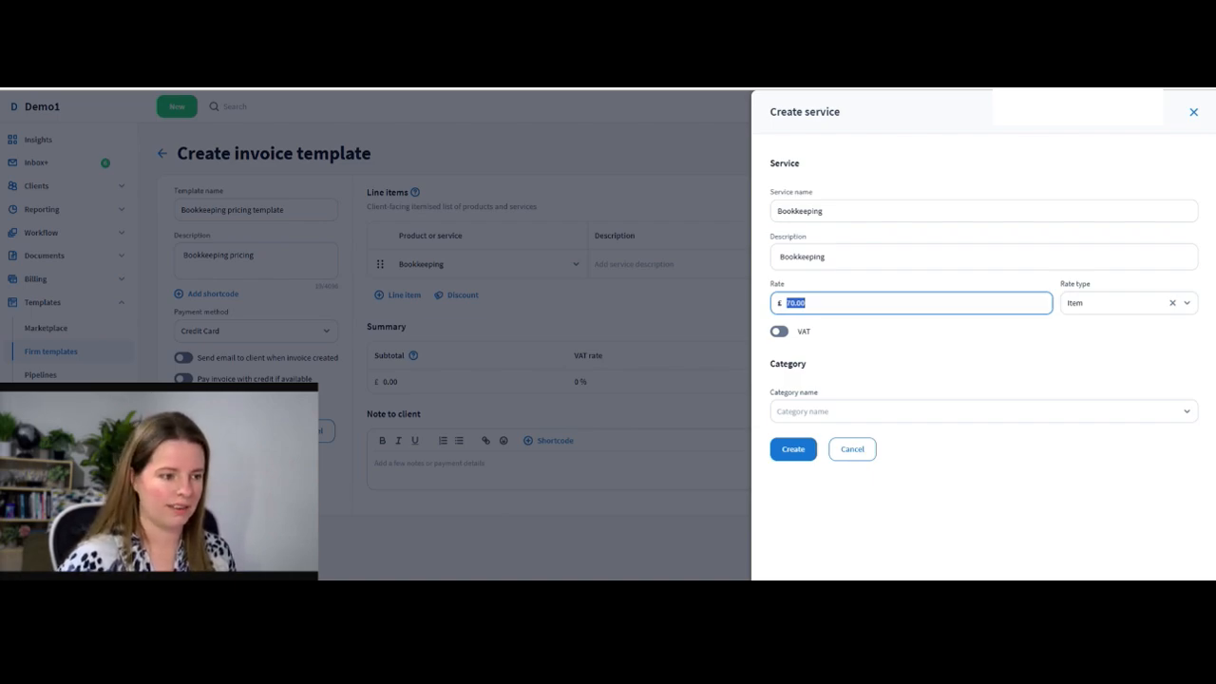
{"action": "type", "text": "250"}
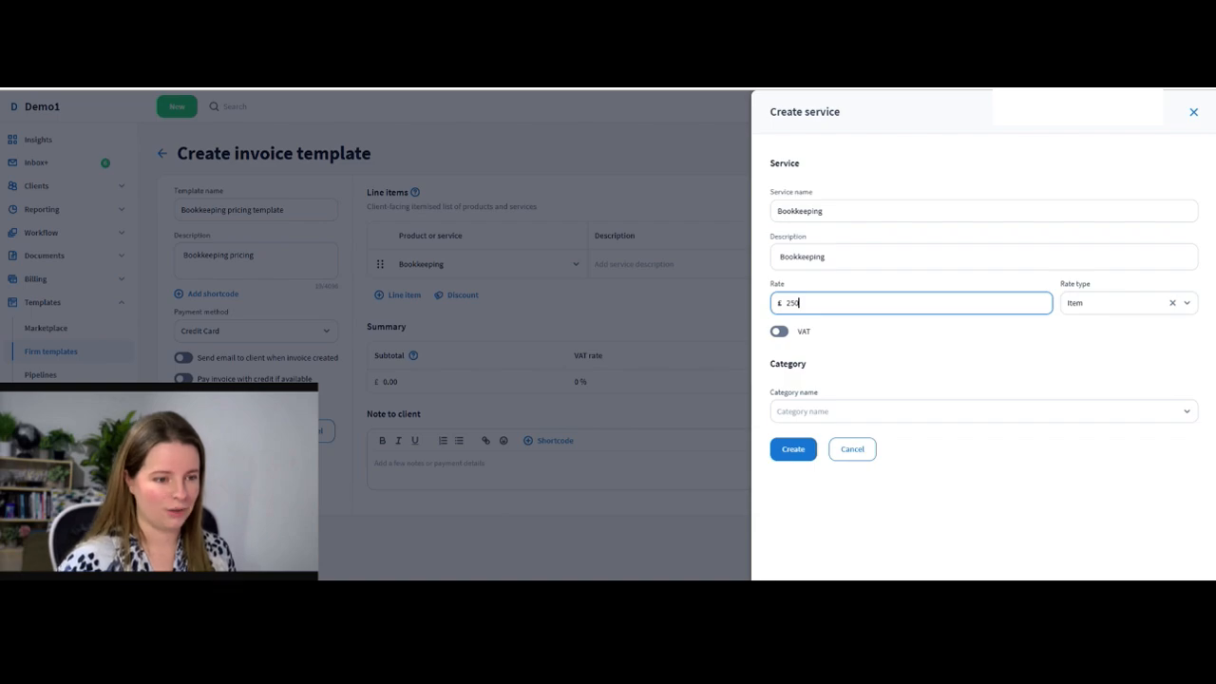
Turn on VAT for the Bookkeeping service and create the service
{"action": "left_click", "coordinate": [779, 331]}
{"action": "left_click", "coordinate": [982, 411]}
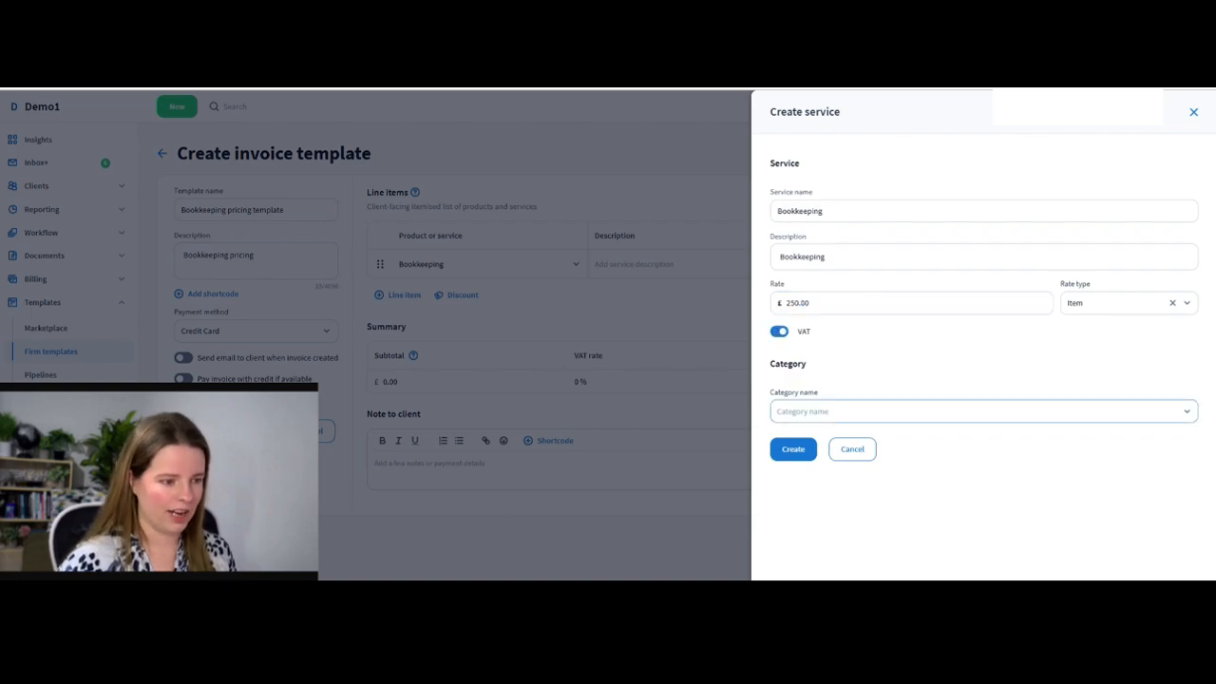
{"action": "left_click", "coordinate": [800, 437]}
{"action": "left_click", "coordinate": [793, 448]}
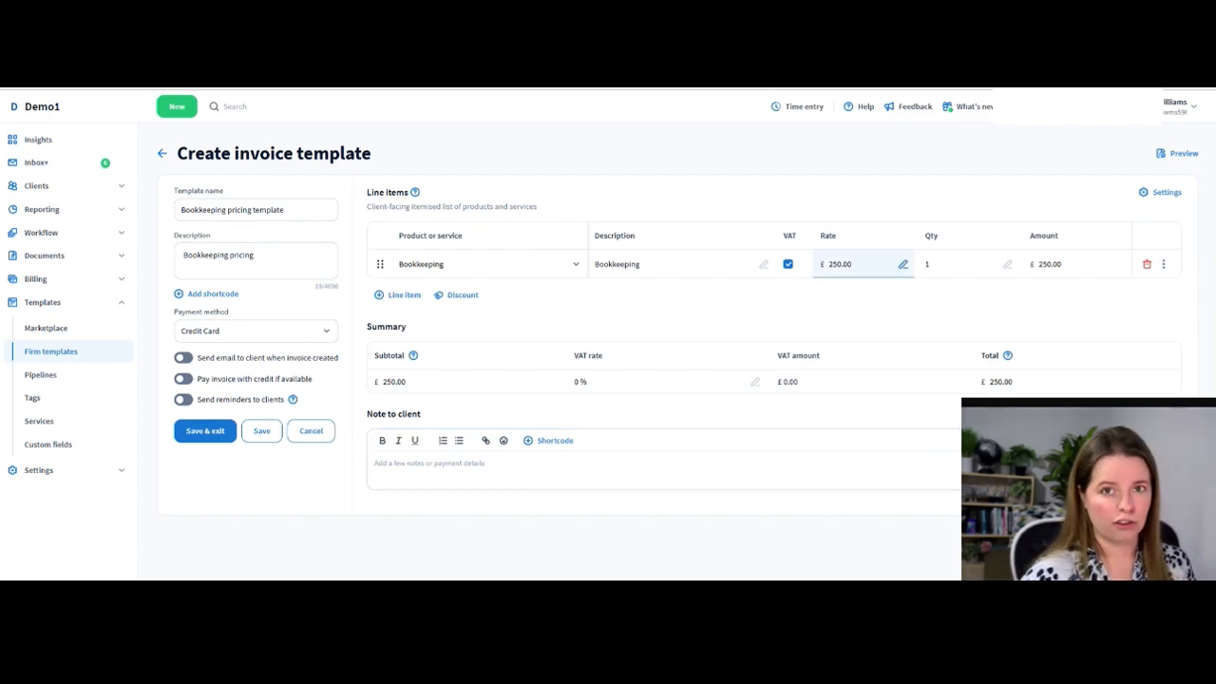
Set the VAT rate in the invoice template's summary to 20%
{"action": "left_click", "coordinate": [578, 381]}
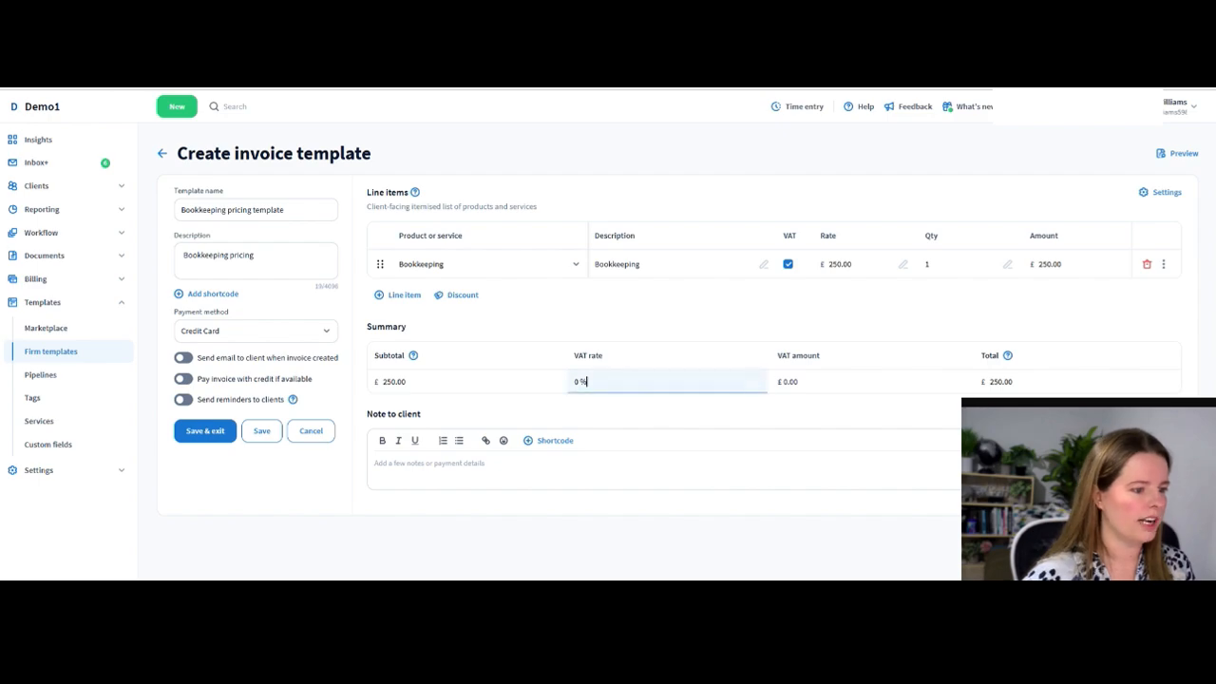
{"action": "key", "text": "BackSpace"}
{"action": "type", "text": "20"}
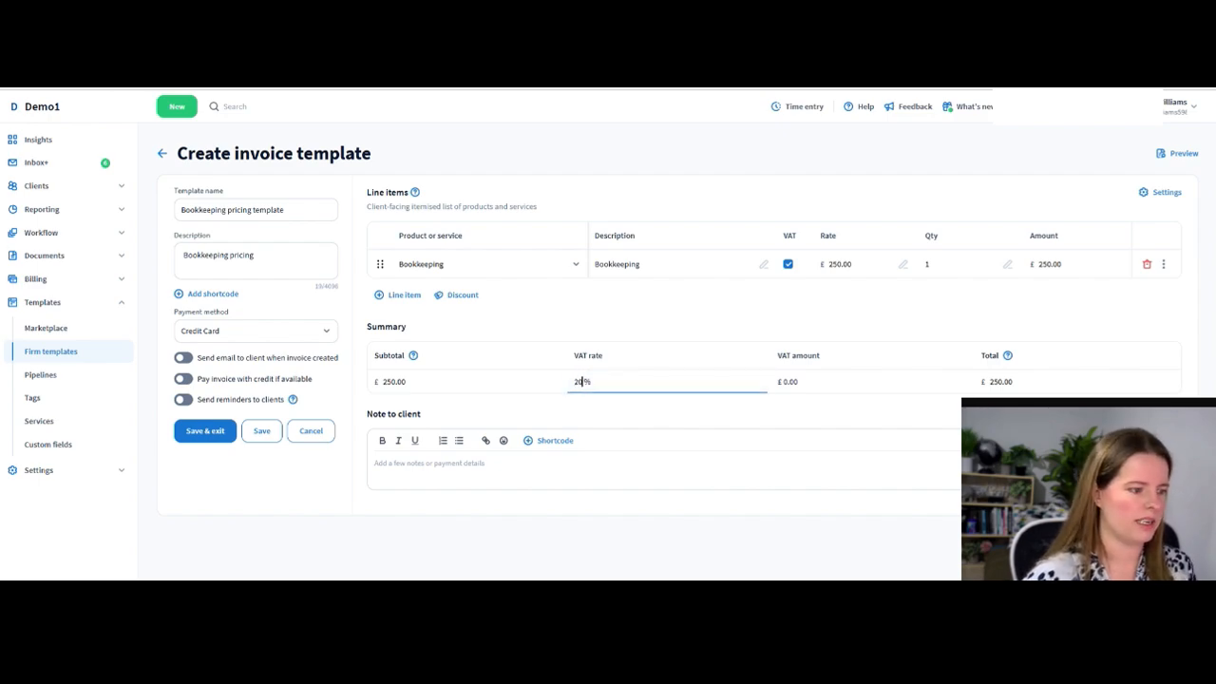
{"action": "key", "text": "Return"}
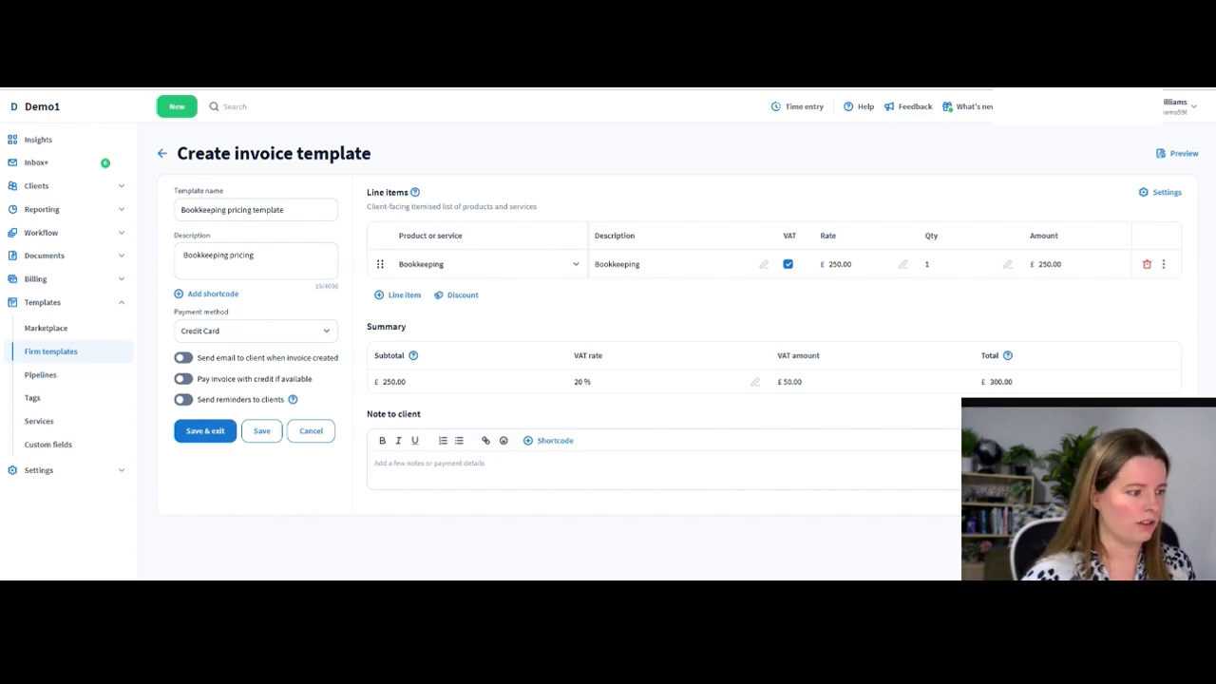
Choose Credit Card as the payment method and enable emailing the client when the invoice is created and sending reminders to clients
{"action": "left_click", "coordinate": [256, 331]}
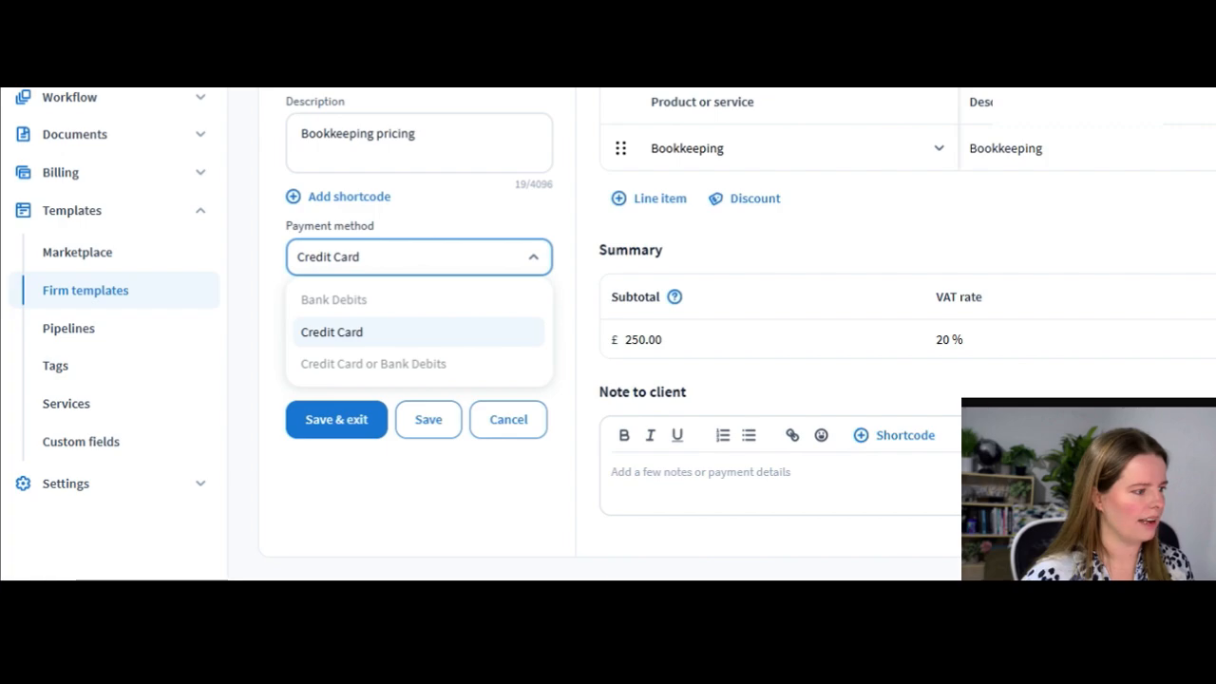
{"action": "left_click", "coordinate": [332, 331]}
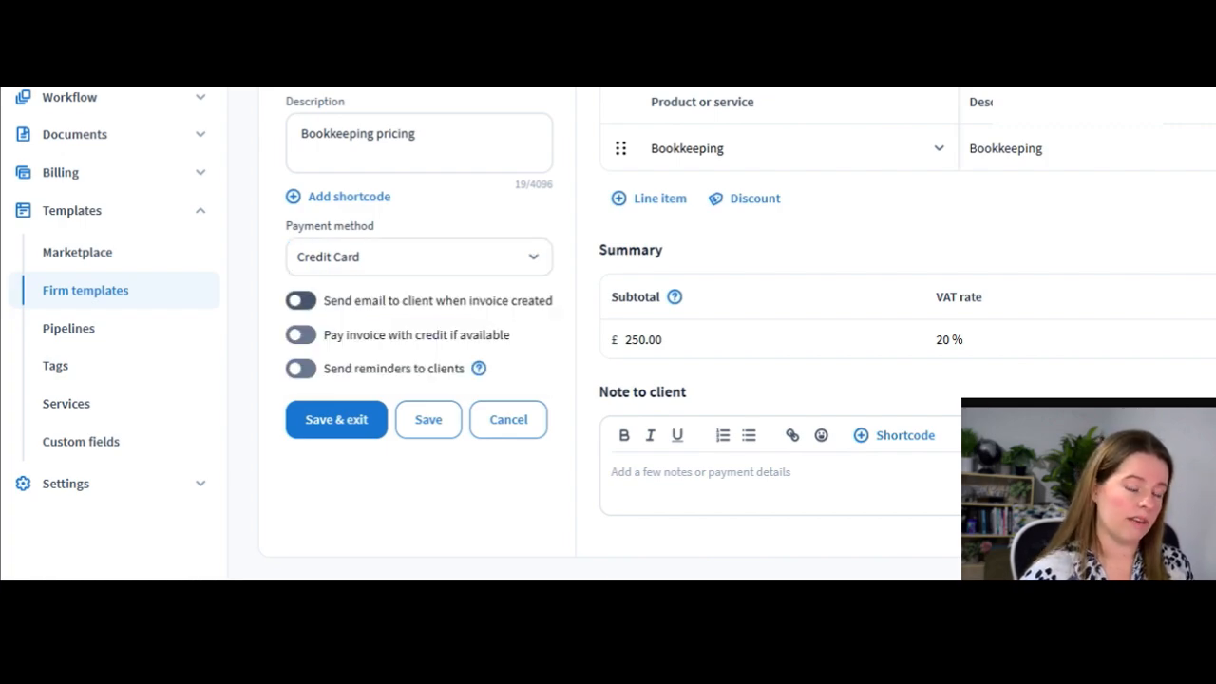
{"action": "left_click", "coordinate": [300, 300]}
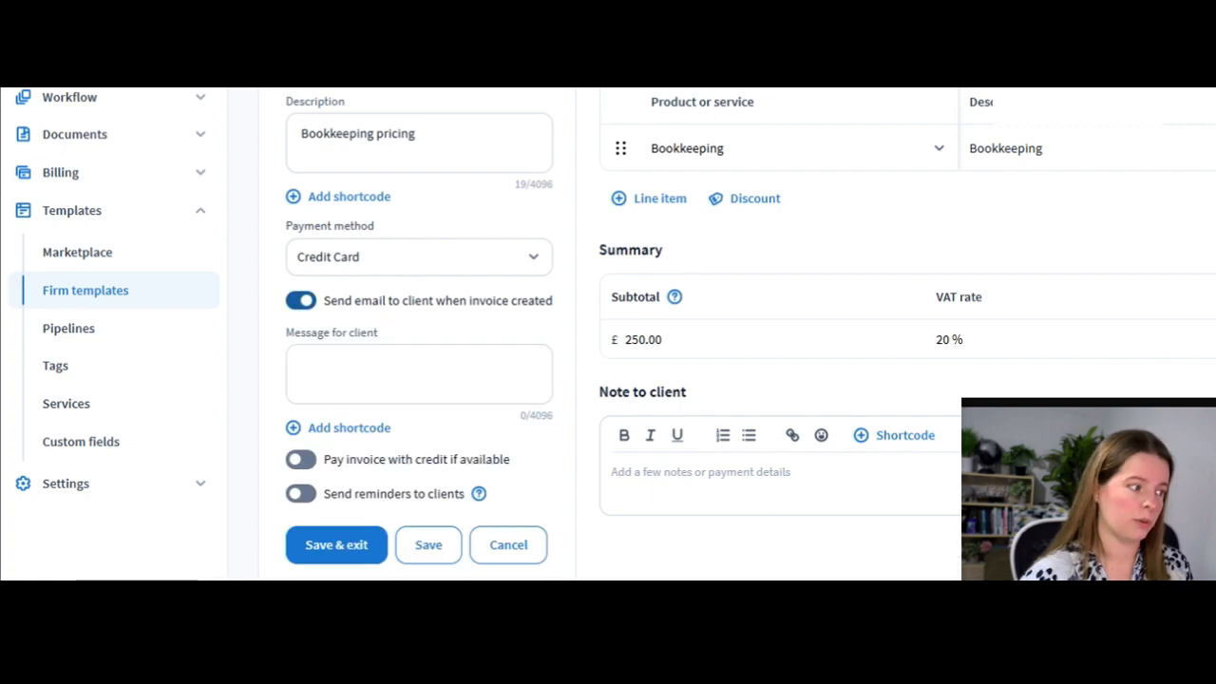
{"action": "left_click", "coordinate": [300, 459]}
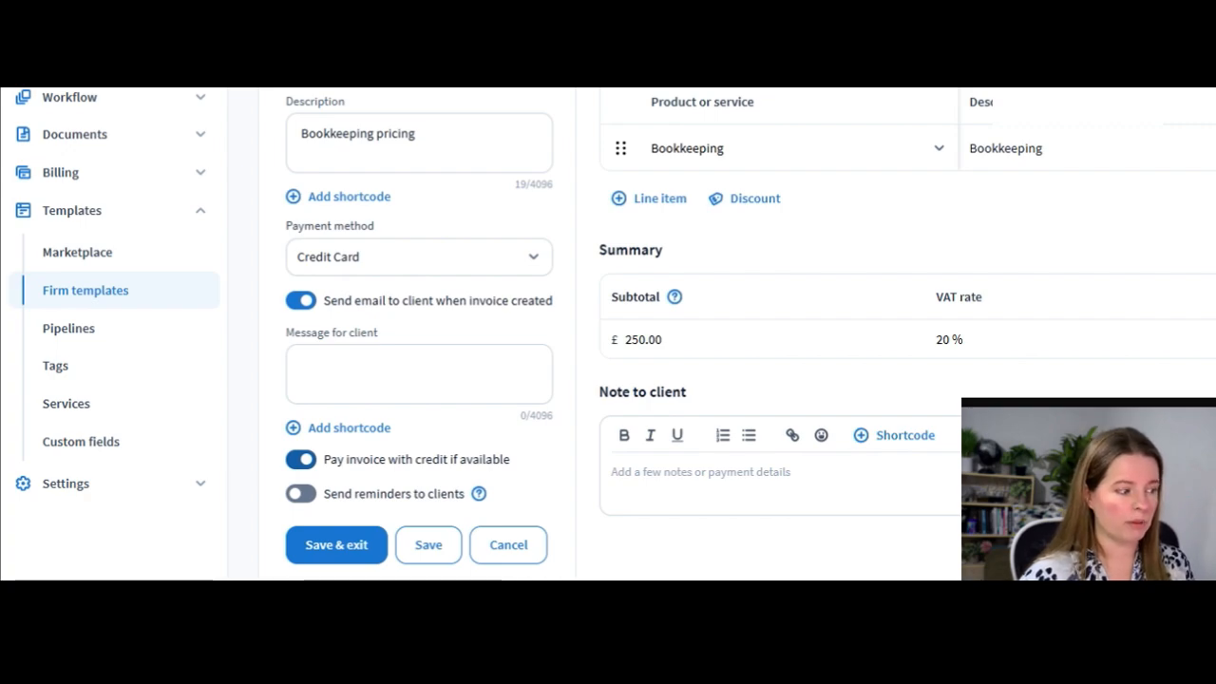
{"action": "left_click", "coordinate": [300, 458]}
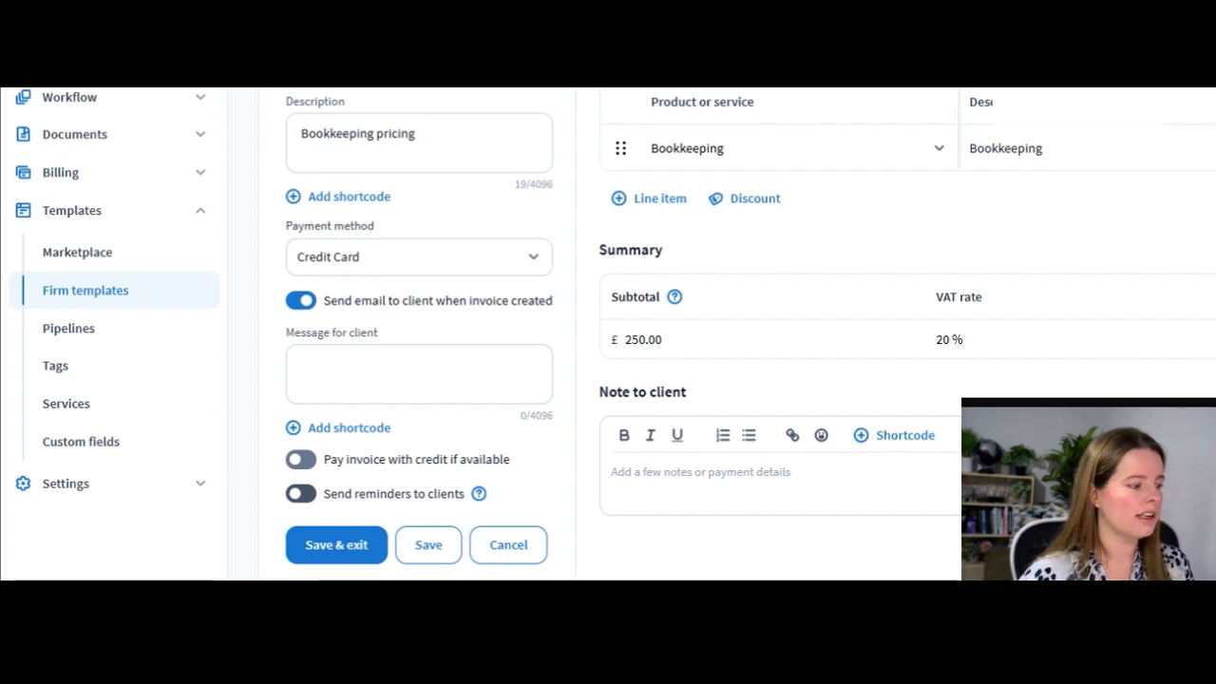
{"action": "left_click", "coordinate": [300, 493]}
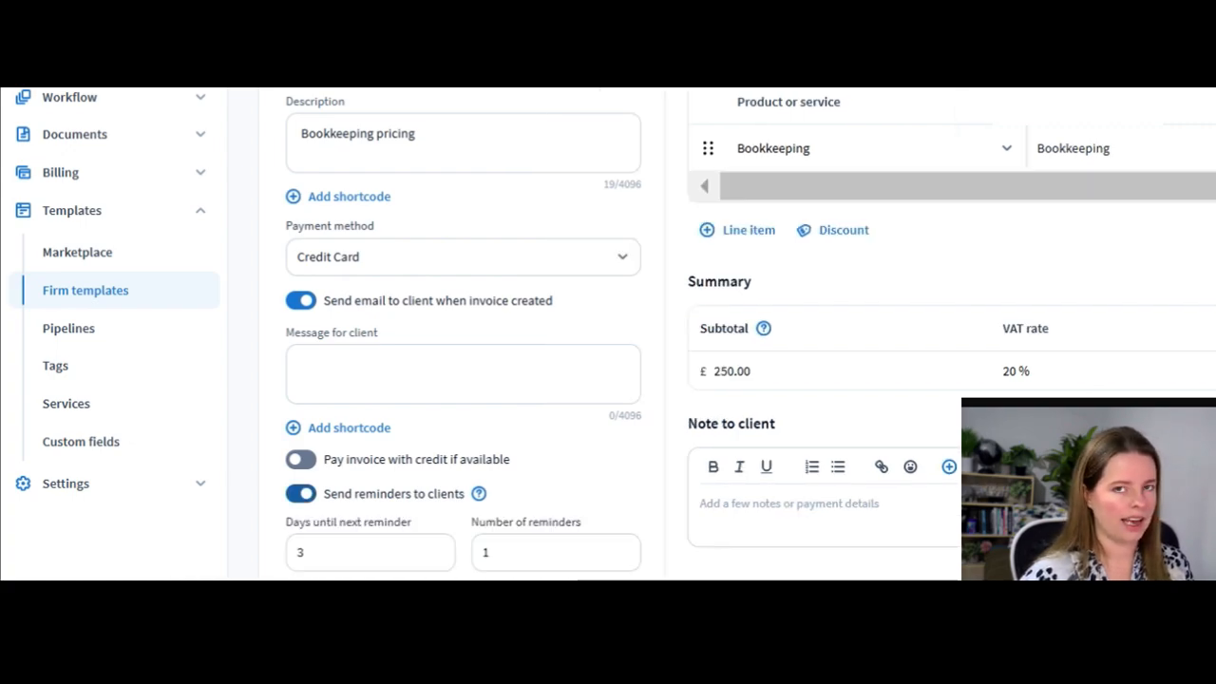
Write the client message "Hello [ACCOUNT_NAME] please see your invoice for immediate payment"
{"action": "left_click", "coordinate": [463, 373]}
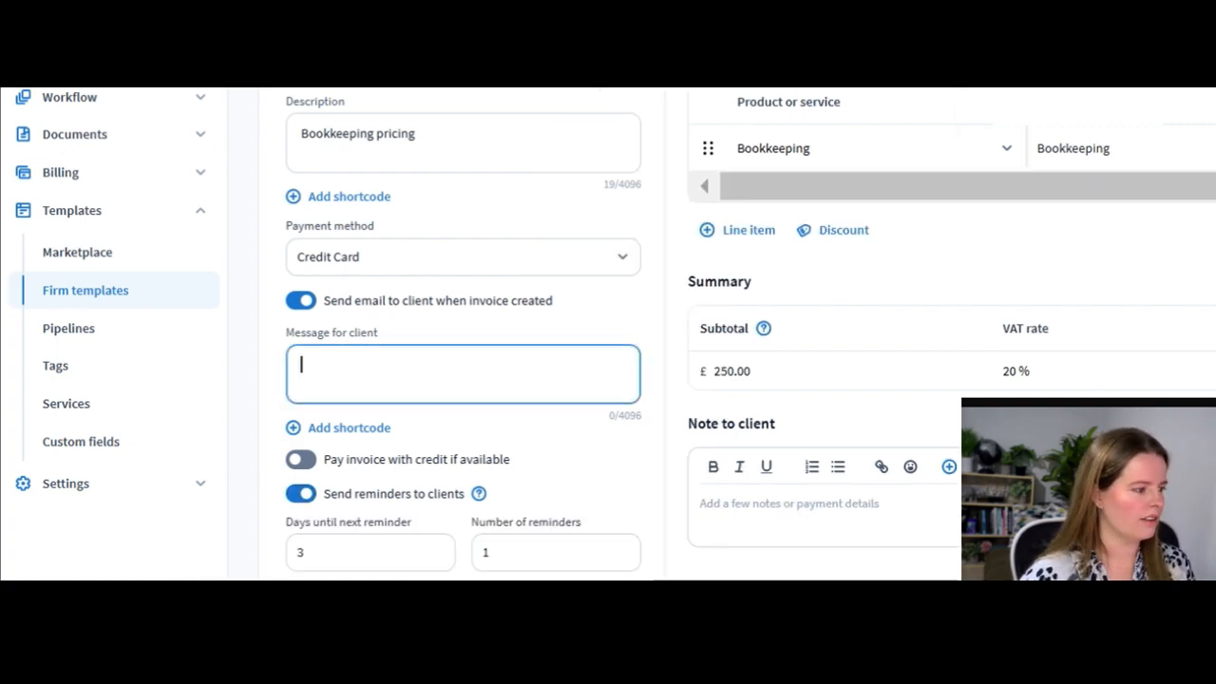
{"action": "type", "text": "Pleas"}
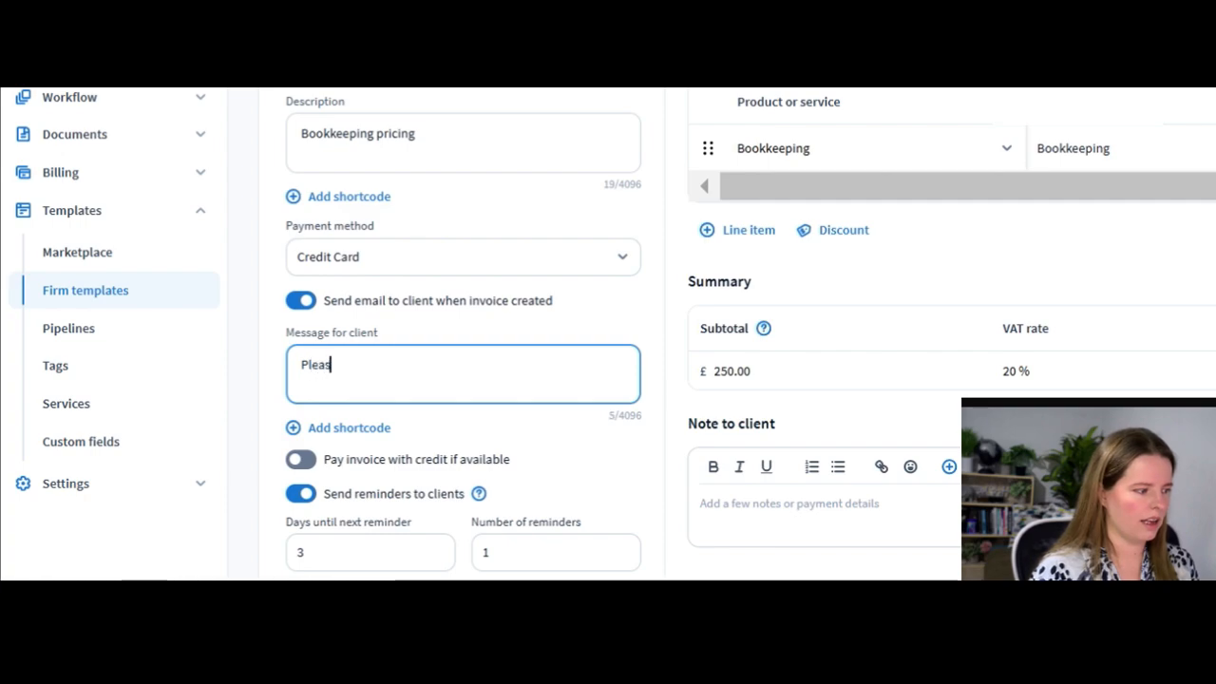
{"action": "key", "text": "BackSpace"}
{"action": "key", "text": "BackSpace"}
{"action": "key", "text": "BackSpace"}
{"action": "key", "text": "BackSpace"}
{"action": "key", "text": "BackSpace"}
{"action": "key", "text": "ctrl+v"}
{"action": "type", "text": "plea"}
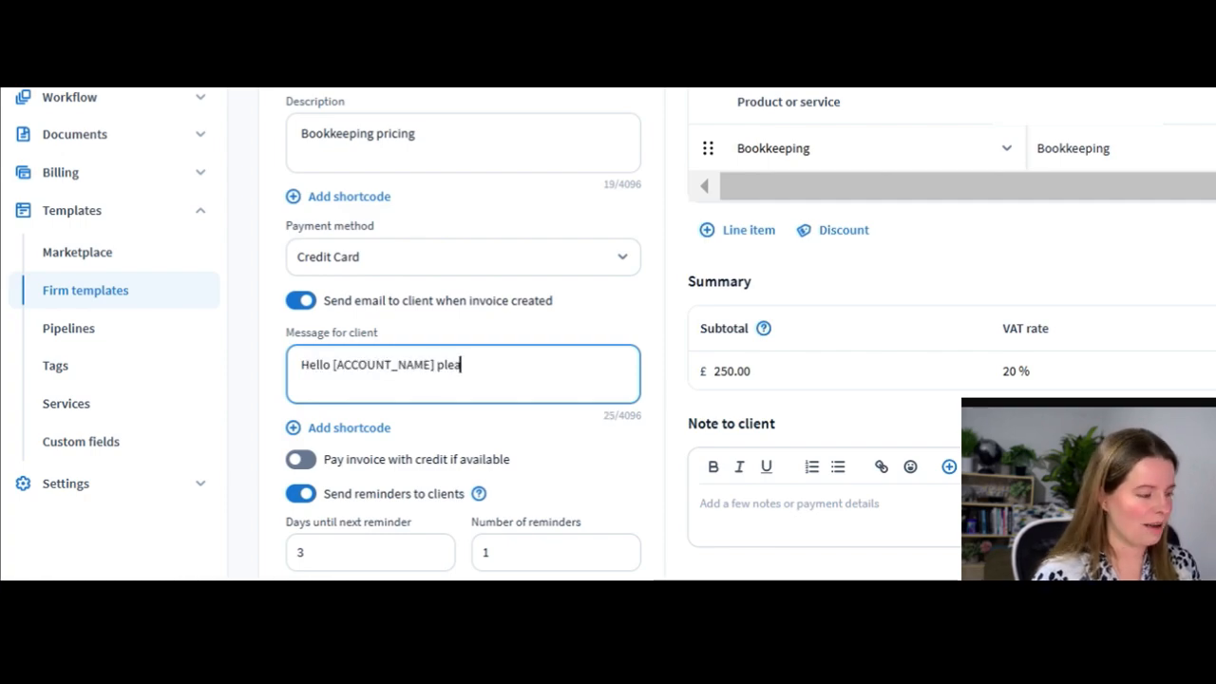
{"action": "type", "text": "se see your invoice for pa"}
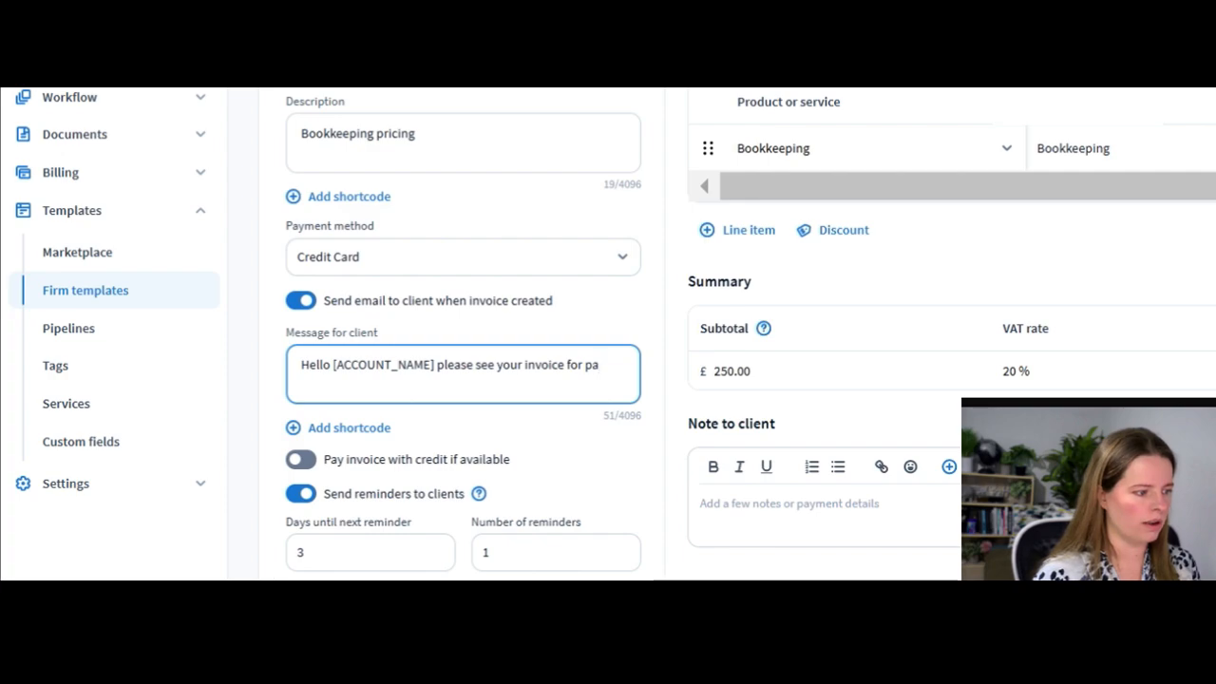
{"action": "key", "text": "BackSpace"}
{"action": "key", "text": "BackSpace"}
{"action": "type", "text": "immediate payment"}
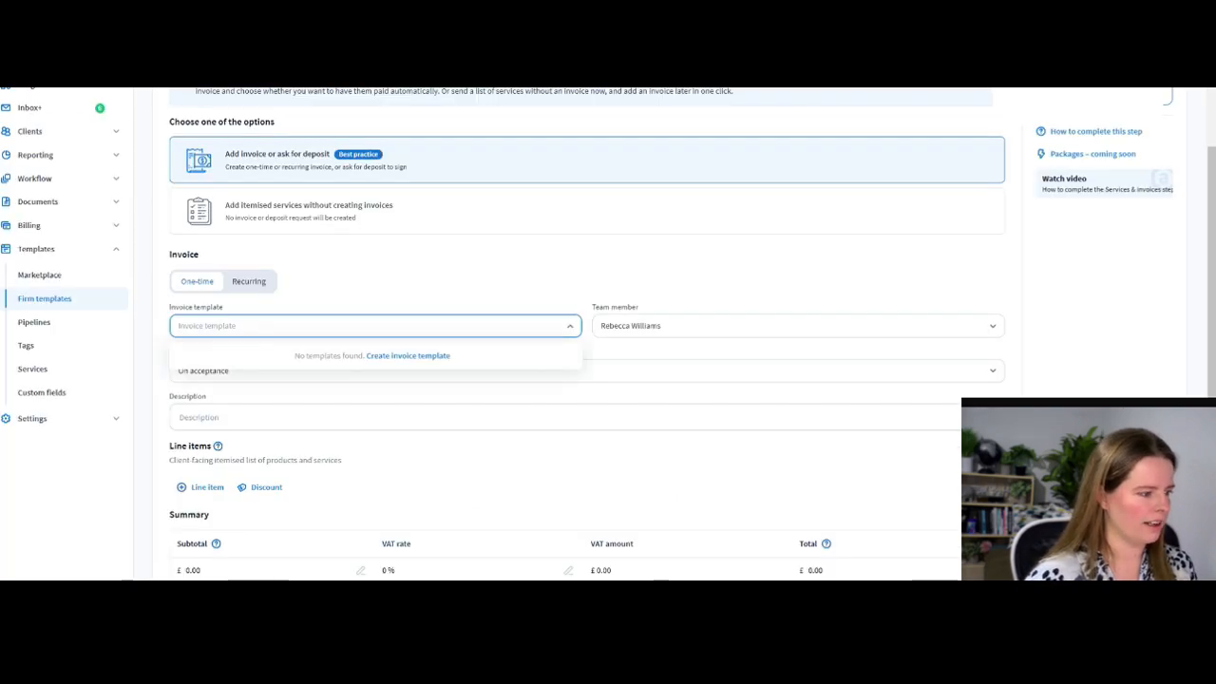
Reload the engagement letter's Services & invoices step and apply "Bookkeeping pricing template" as the invoice template
{"action": "key", "text": "Escape"}
{"action": "scroll", "coordinate": [586, 333], "scroll_direction": "up", "scroll_amount": 2}
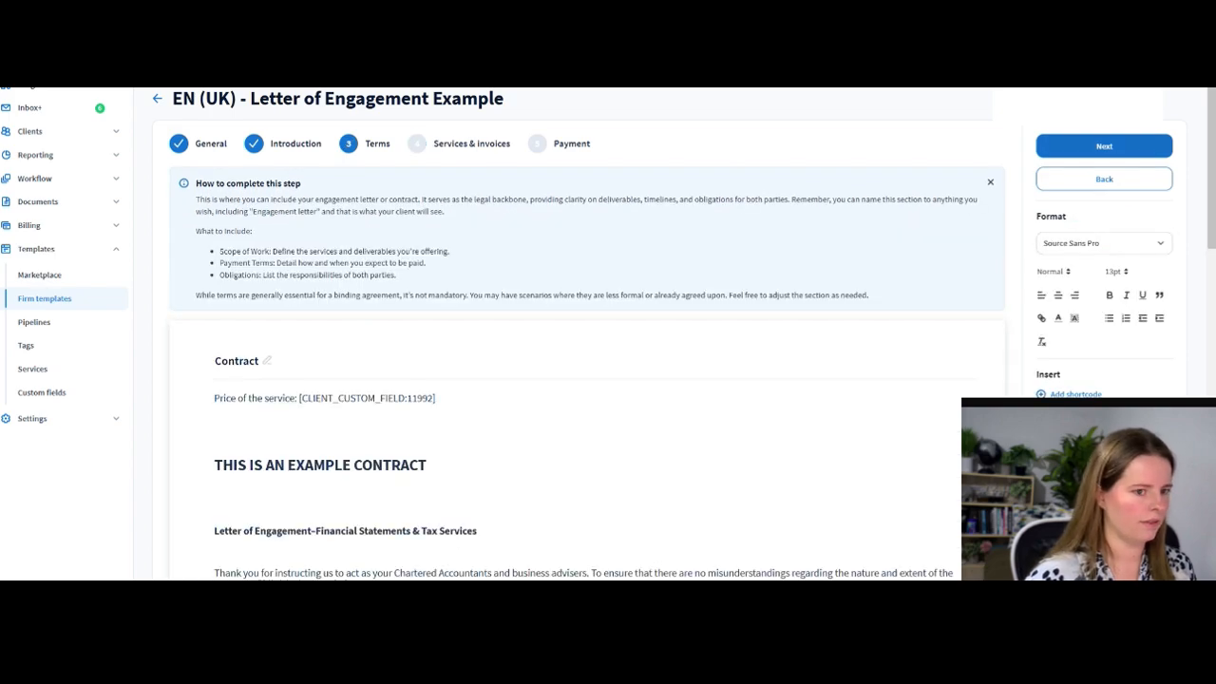
{"action": "left_click", "coordinate": [1104, 145]}
{"action": "left_click", "coordinate": [375, 443]}
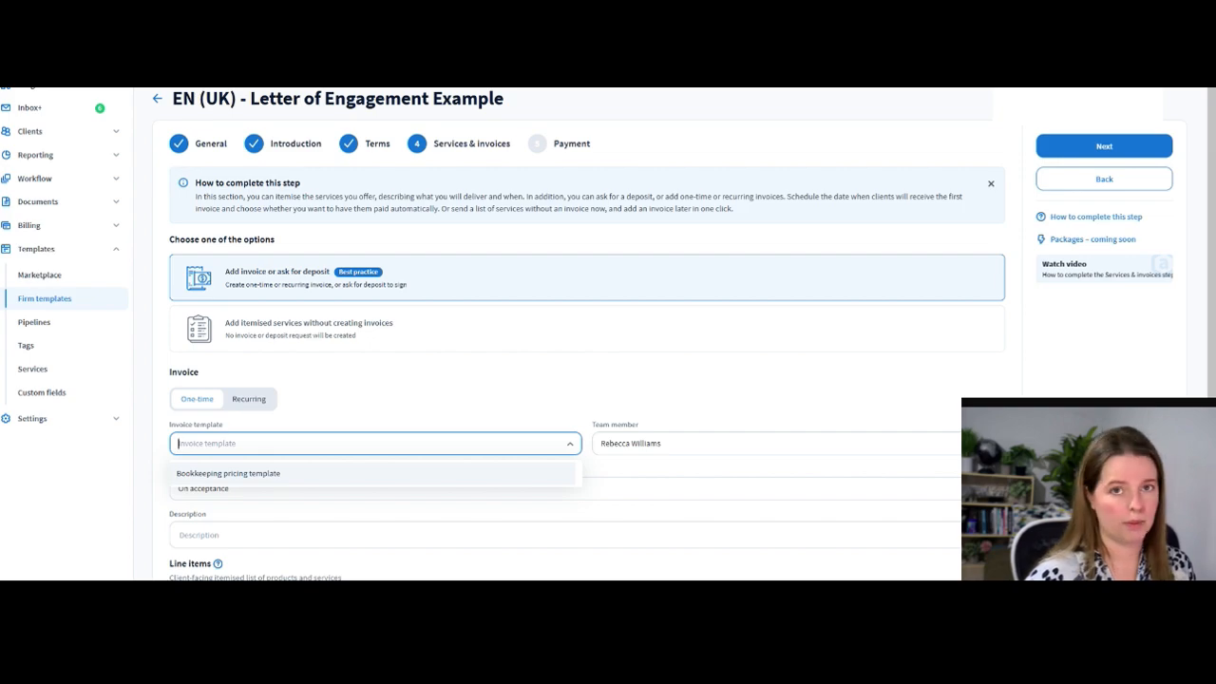
{"action": "left_click", "coordinate": [228, 474]}
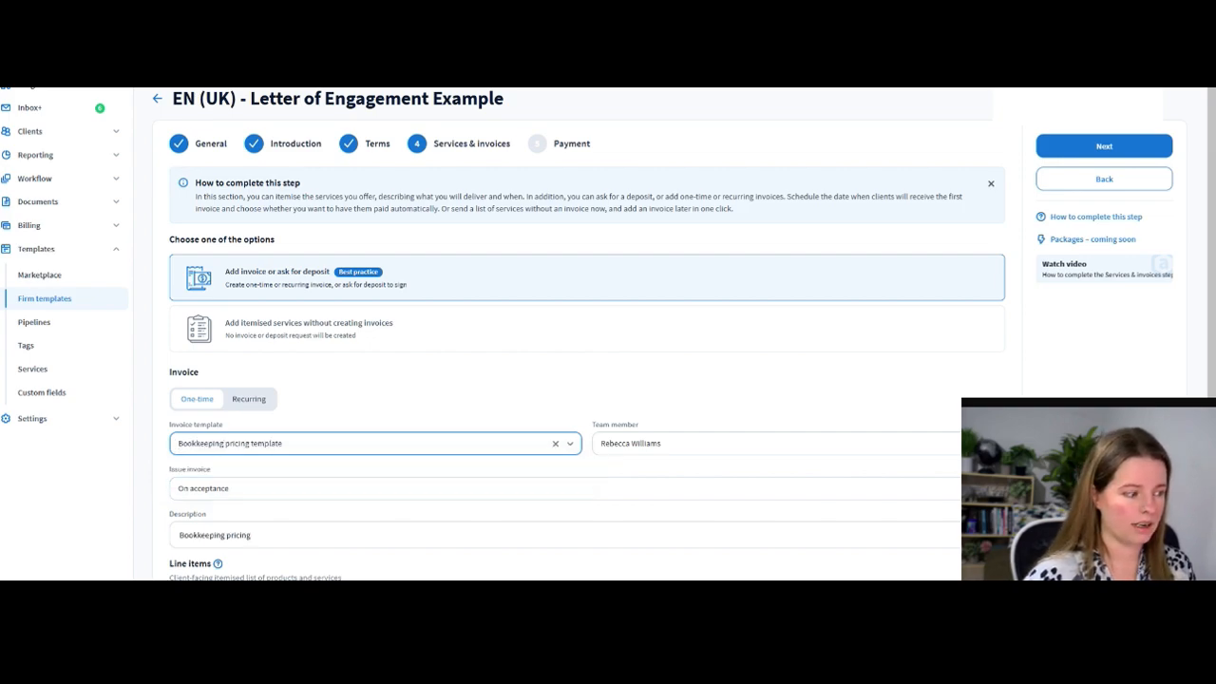
Select On acceptance as the invoice's issue timing, check the summary and continue to the Payment step
{"action": "scroll", "coordinate": [587, 333], "scroll_direction": "down", "scroll_amount": 1}
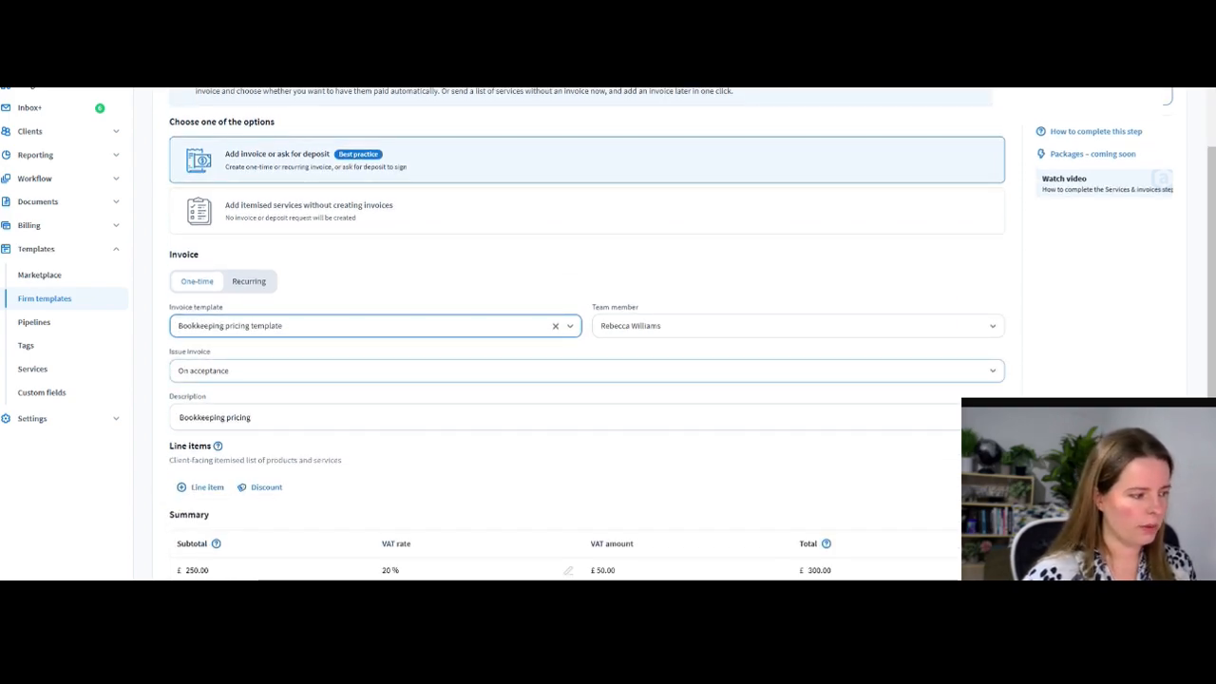
{"action": "left_click", "coordinate": [587, 371]}
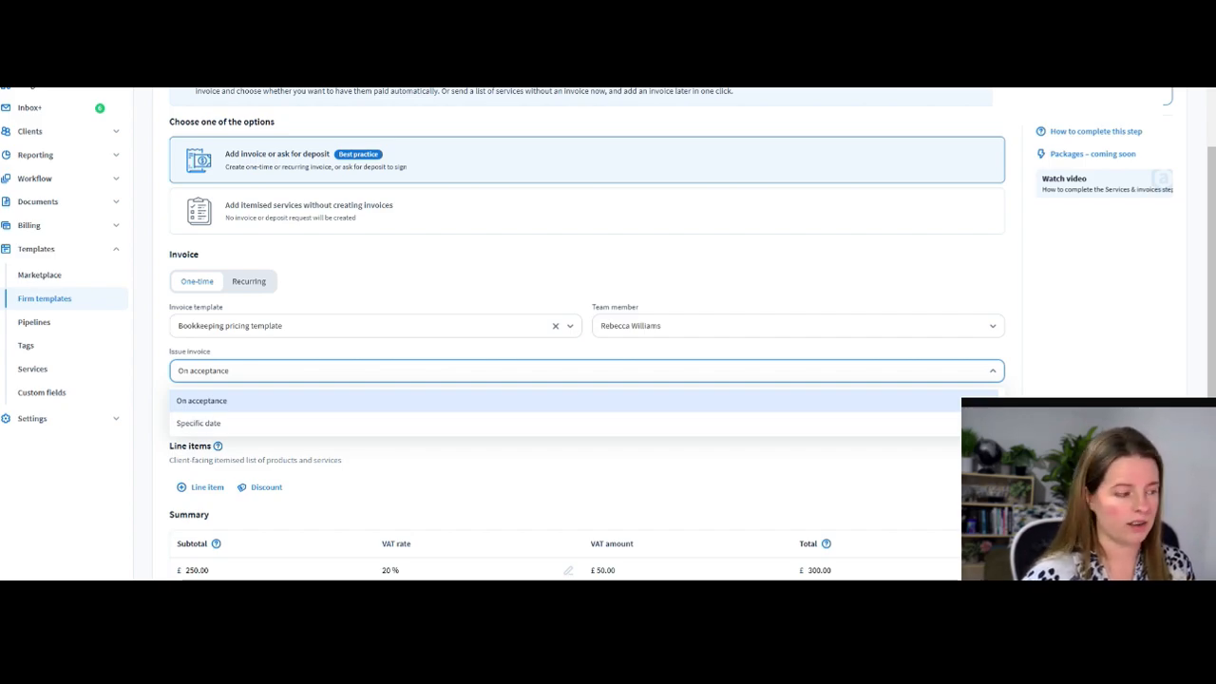
{"action": "left_click", "coordinate": [201, 401]}
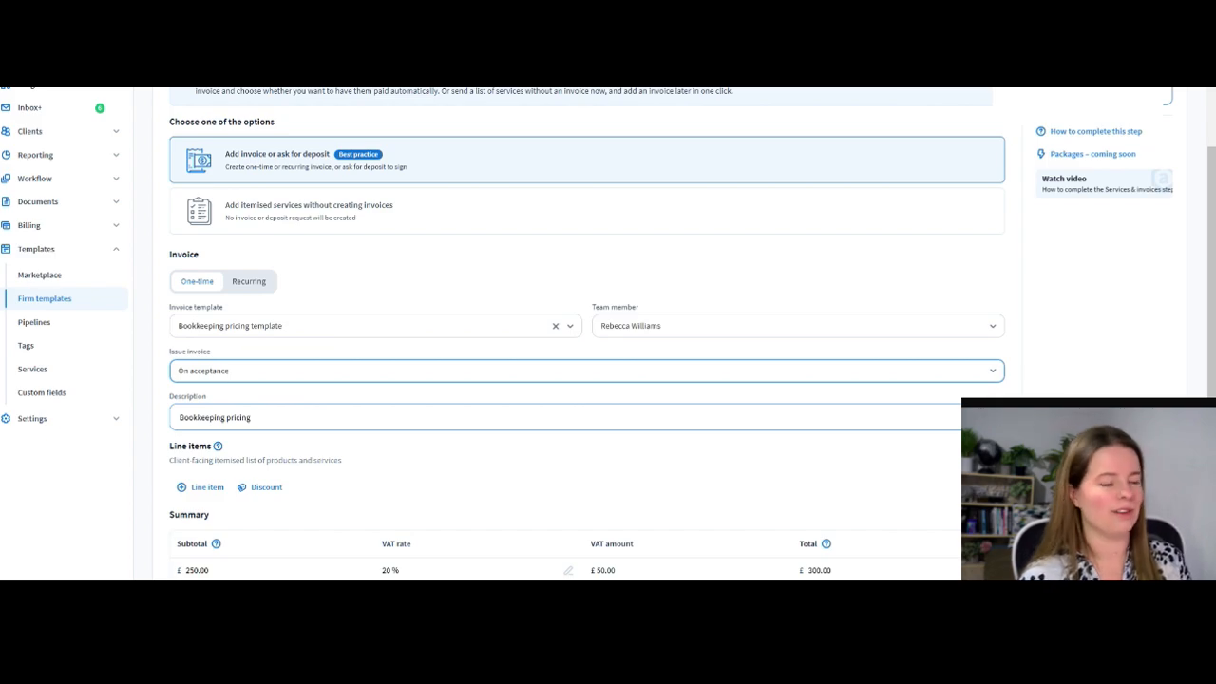
{"action": "scroll", "coordinate": [589, 332], "scroll_direction": "down", "scroll_amount": 2}
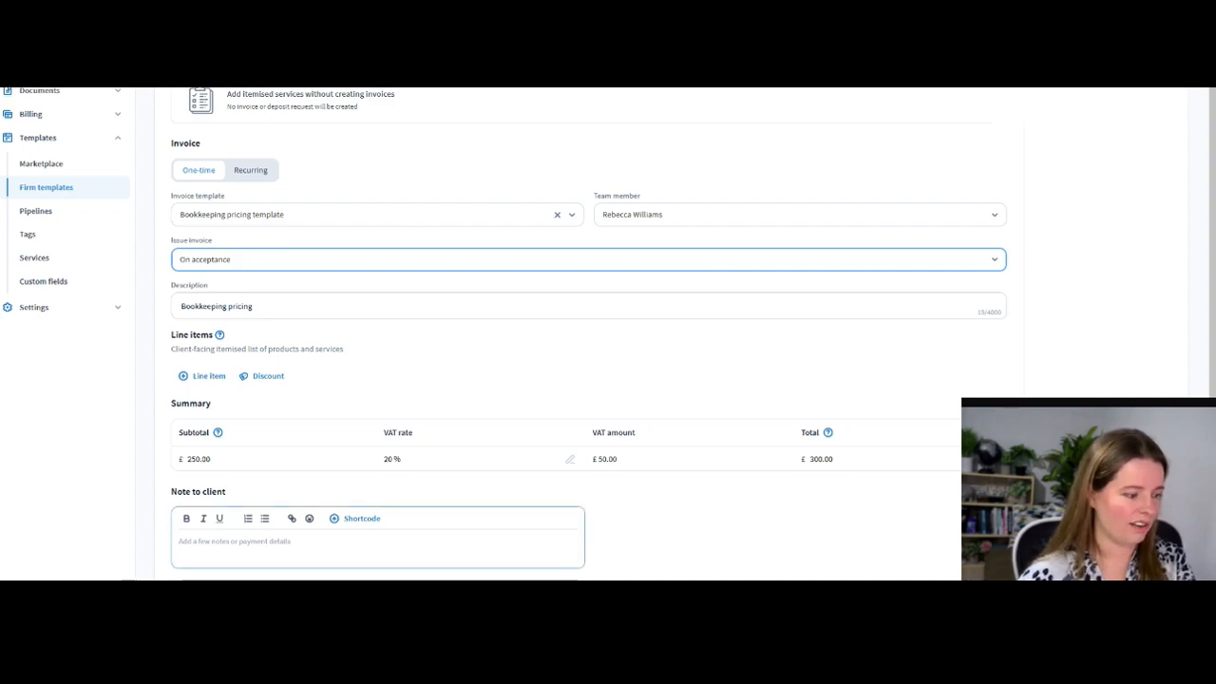
{"action": "scroll", "coordinate": [589, 332], "scroll_direction": "down", "scroll_amount": 1}
{"action": "scroll", "coordinate": [589, 333], "scroll_direction": "up", "scroll_amount": 3}
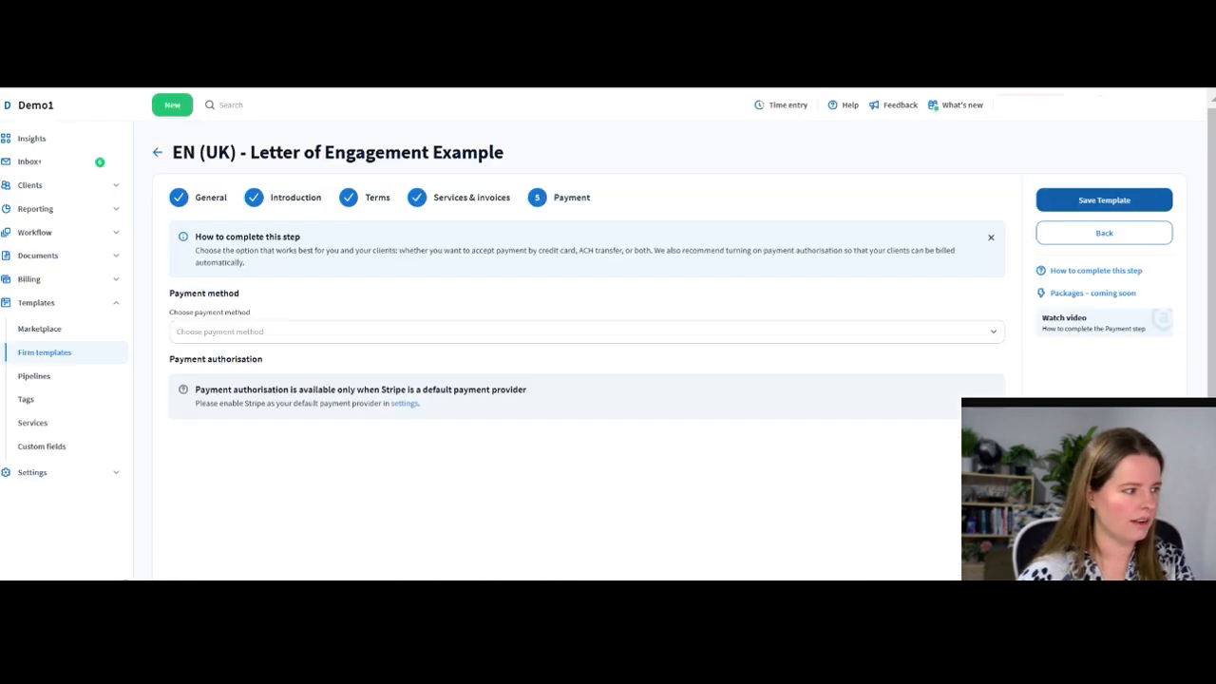
Examine the available payment methods and the note on what payment authorisation requires
{"action": "left_click", "coordinate": [586, 332]}
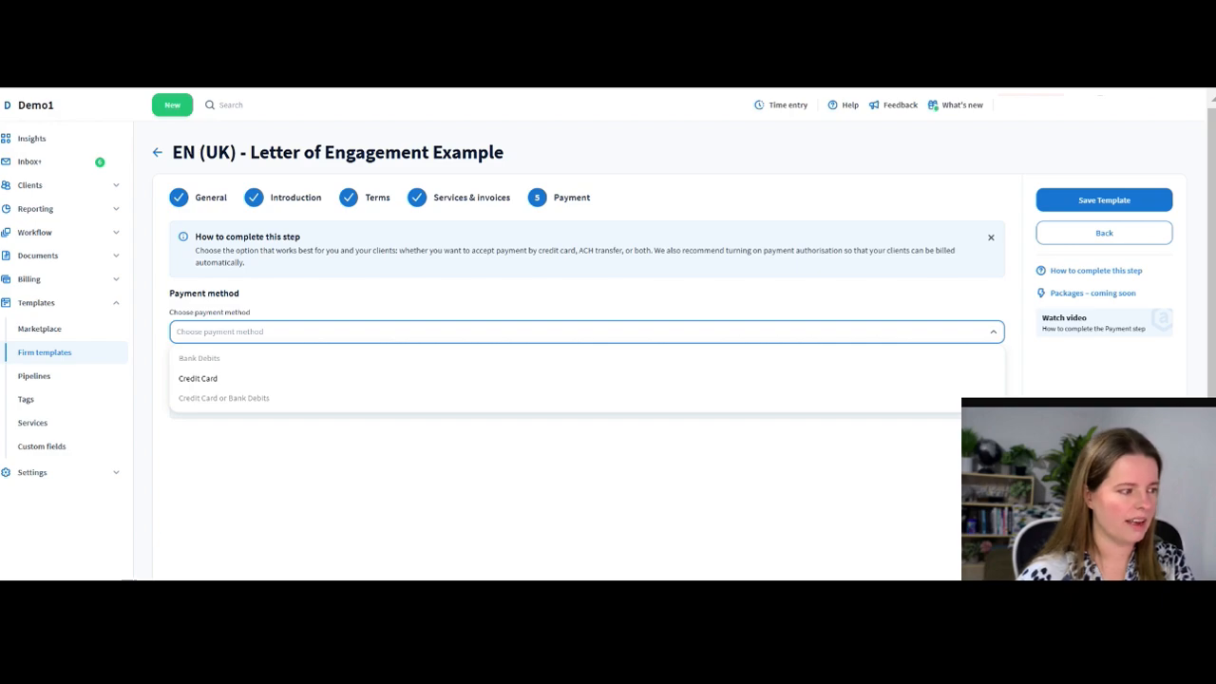
{"action": "double_click", "coordinate": [208, 358]}
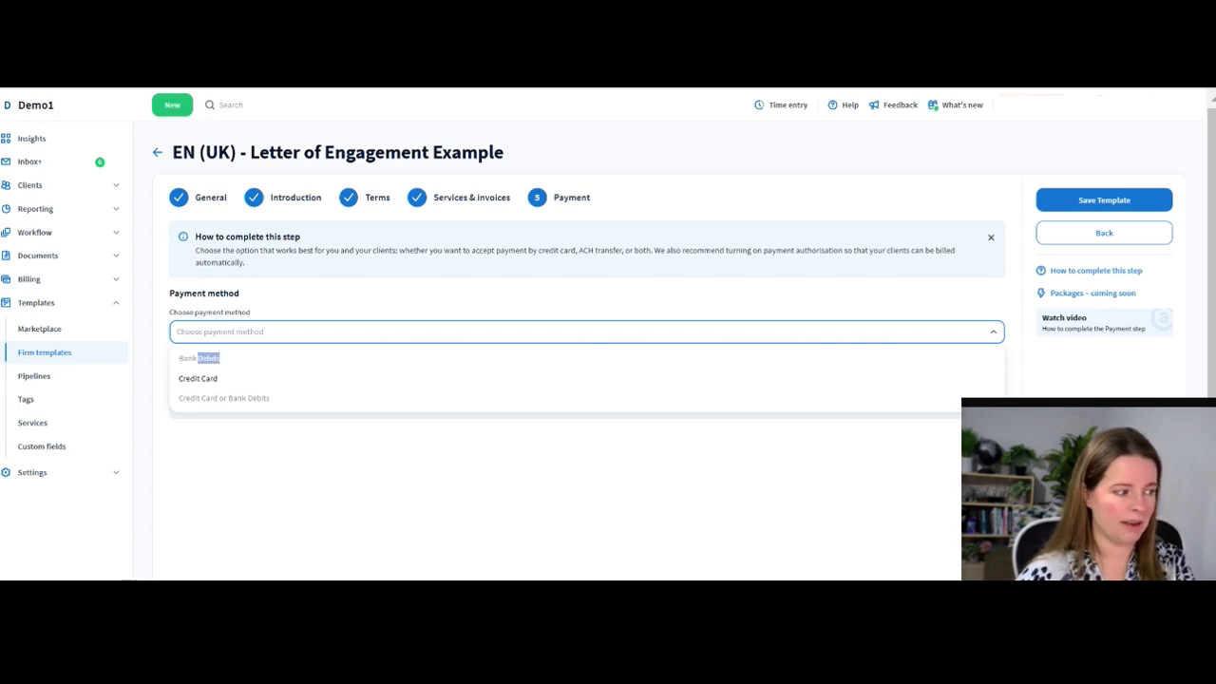
{"action": "key", "text": "Escape"}
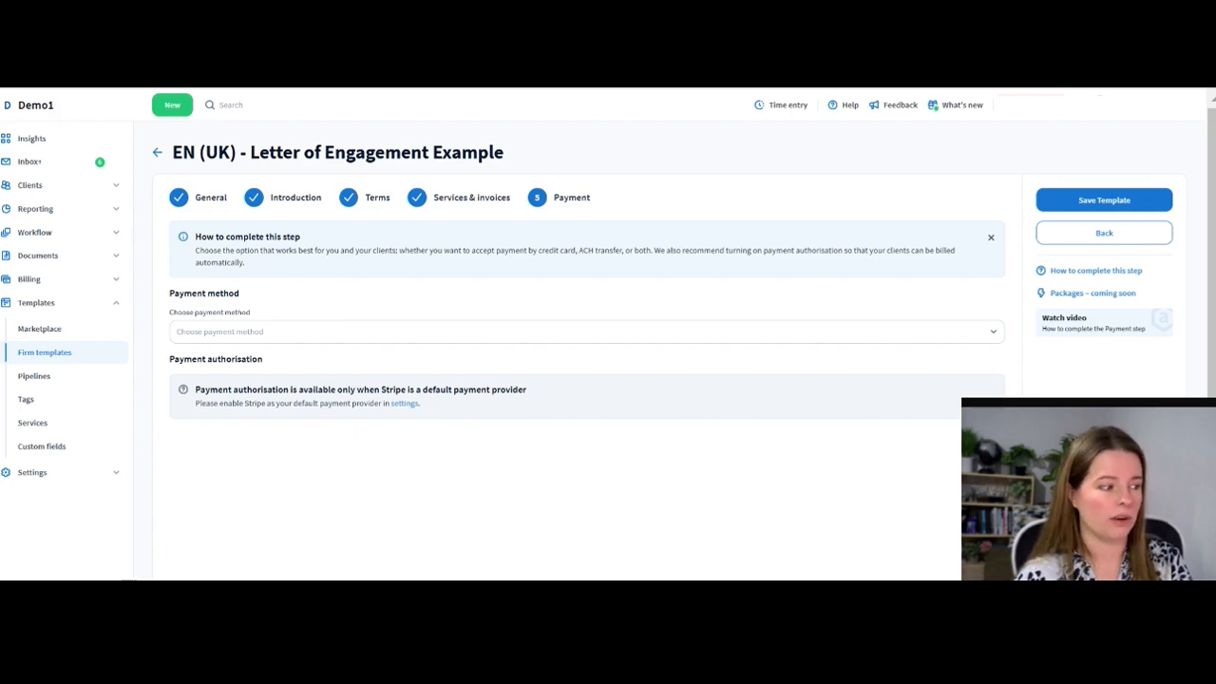
{"action": "left_click_drag", "start_coordinate": [246, 389], "coordinate": [515, 389]}
{"action": "left_click", "coordinate": [515, 390]}
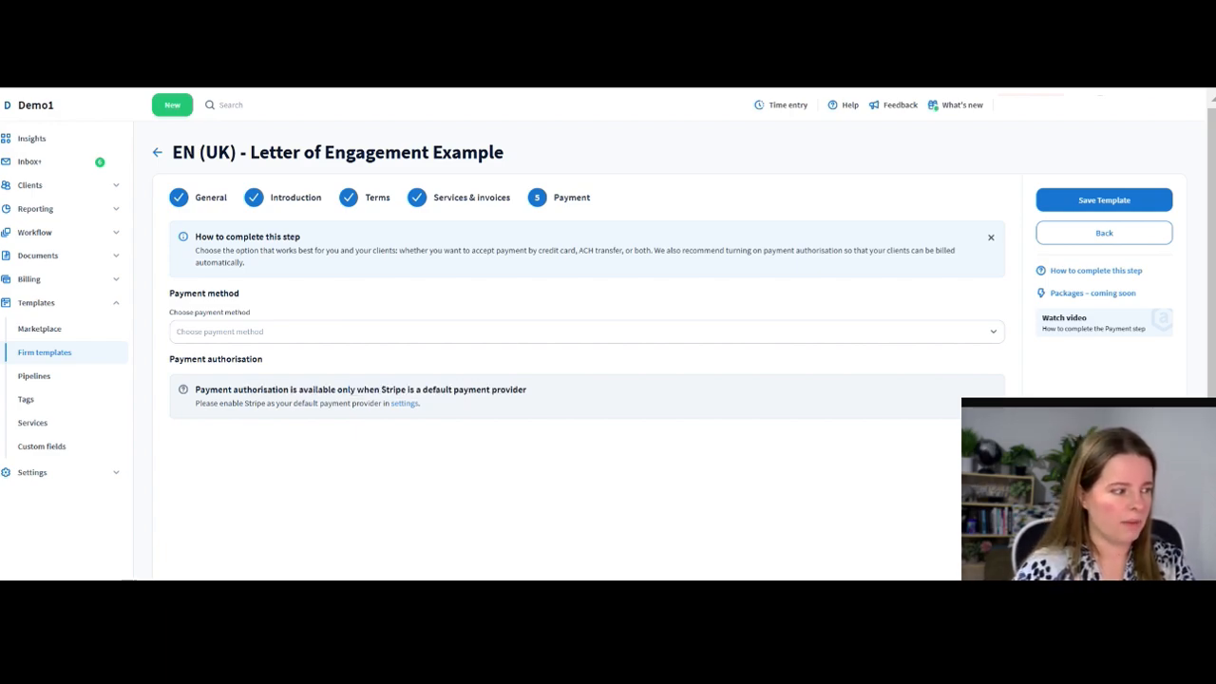
{"action": "left_click_drag", "start_coordinate": [195, 389], "coordinate": [526, 389]}
{"action": "left_click", "coordinate": [526, 390]}
{"action": "left_click_drag", "start_coordinate": [255, 402], "coordinate": [368, 403]}
{"action": "left_click", "coordinate": [368, 403]}
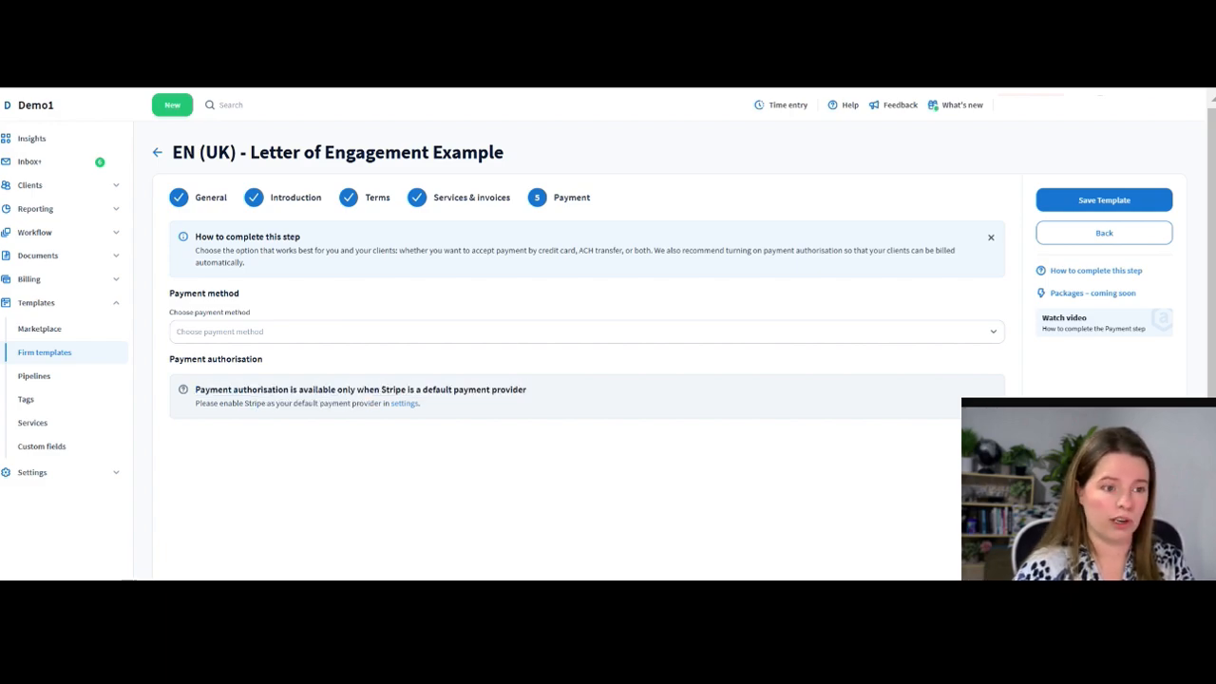
Choose Credit Card as the payment method and save the engagement letter template
{"action": "left_click", "coordinate": [586, 332]}
{"action": "left_click", "coordinate": [200, 378]}
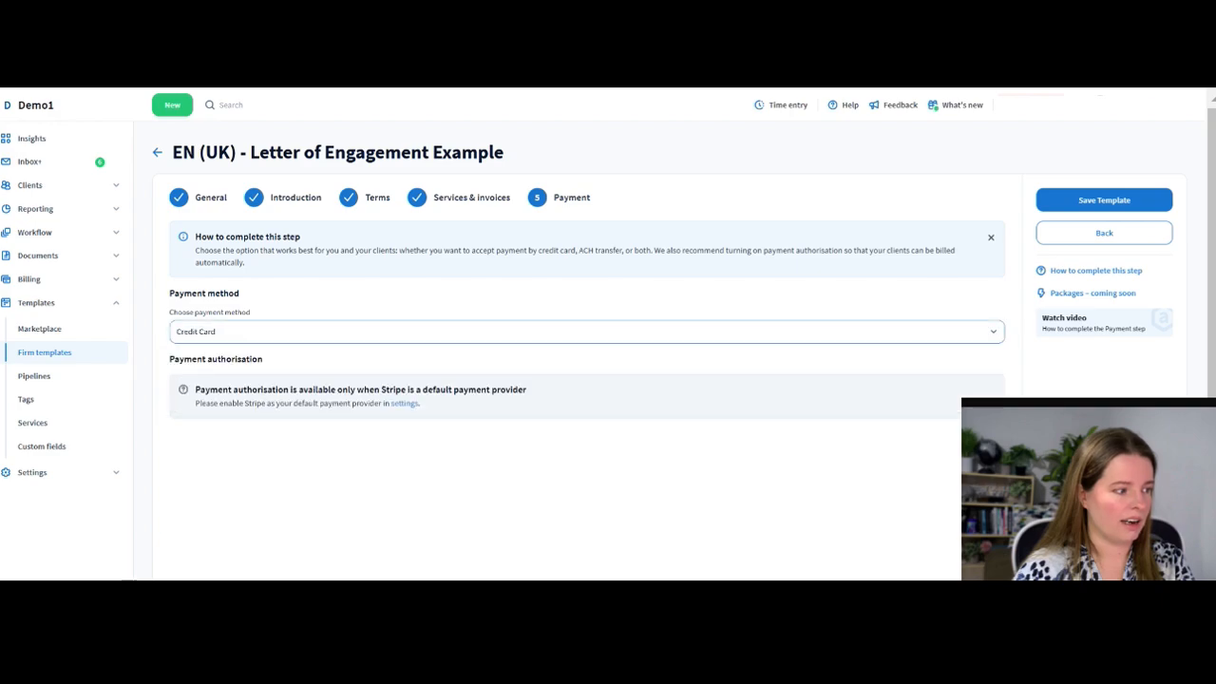
{"action": "left_click", "coordinate": [1104, 199]}
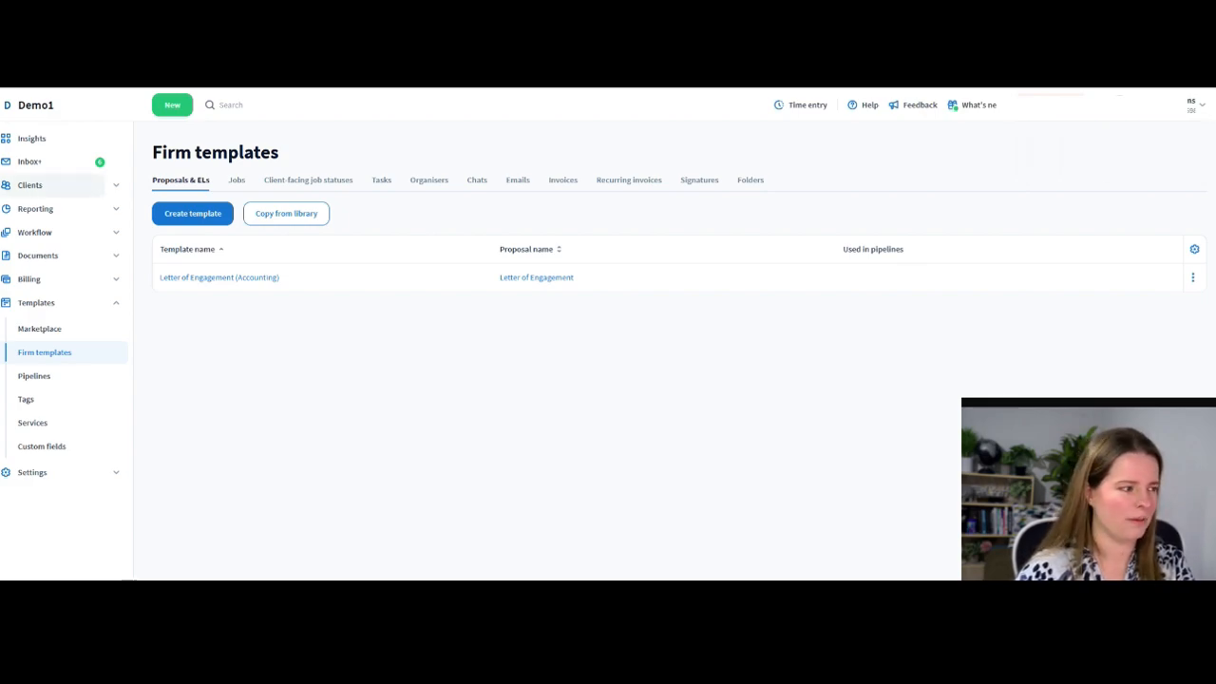
Open the Bobbster Ltd client account's Proposals & ELs and start a new proposal or engagement letter
{"action": "left_click", "coordinate": [51, 185]}
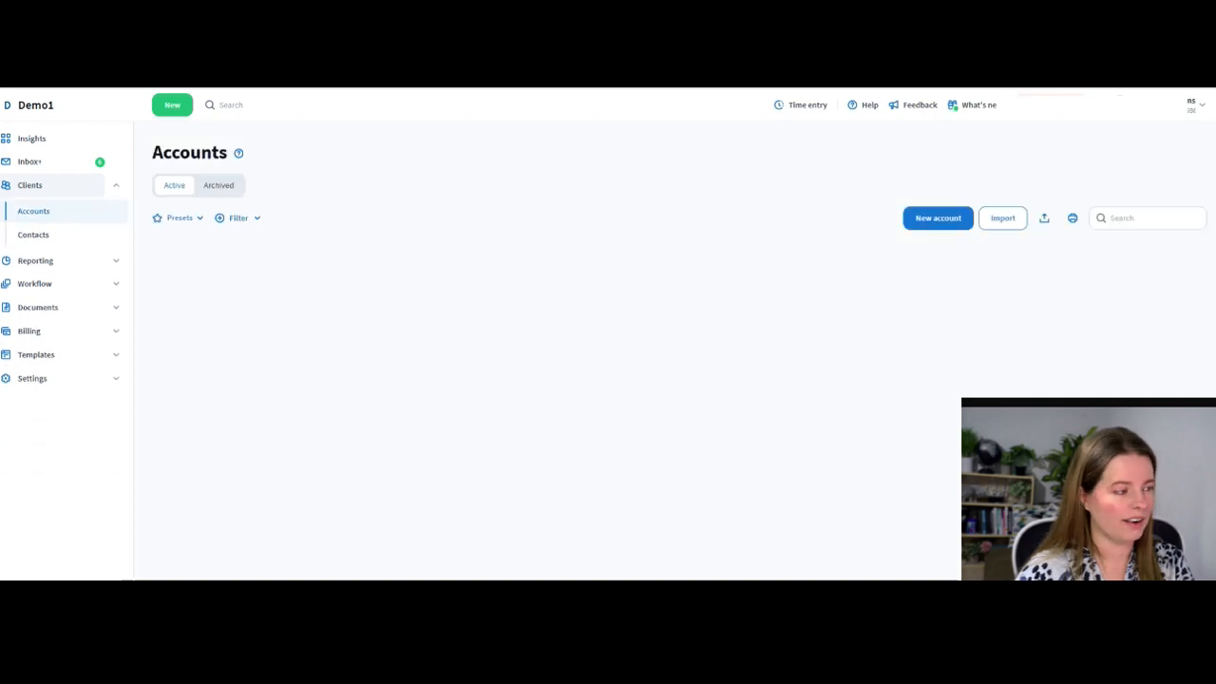
{"action": "left_click", "coordinate": [205, 279]}
{"action": "left_click", "coordinate": [703, 156]}
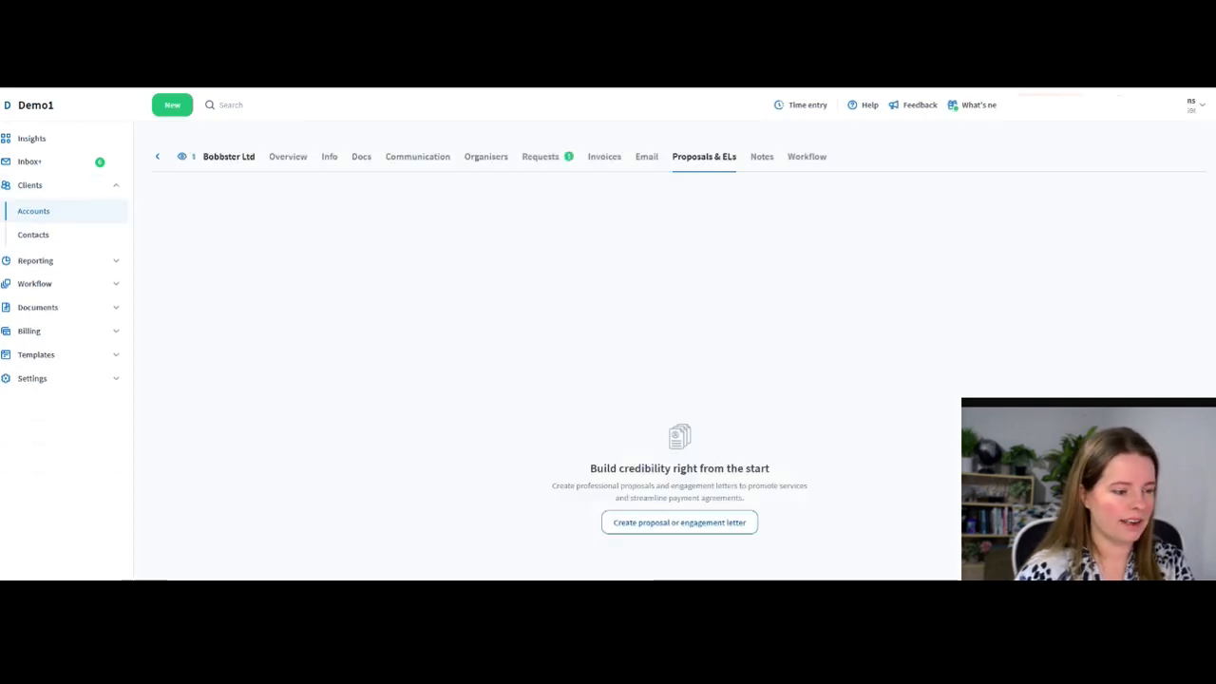
{"action": "left_click", "coordinate": [679, 522]}
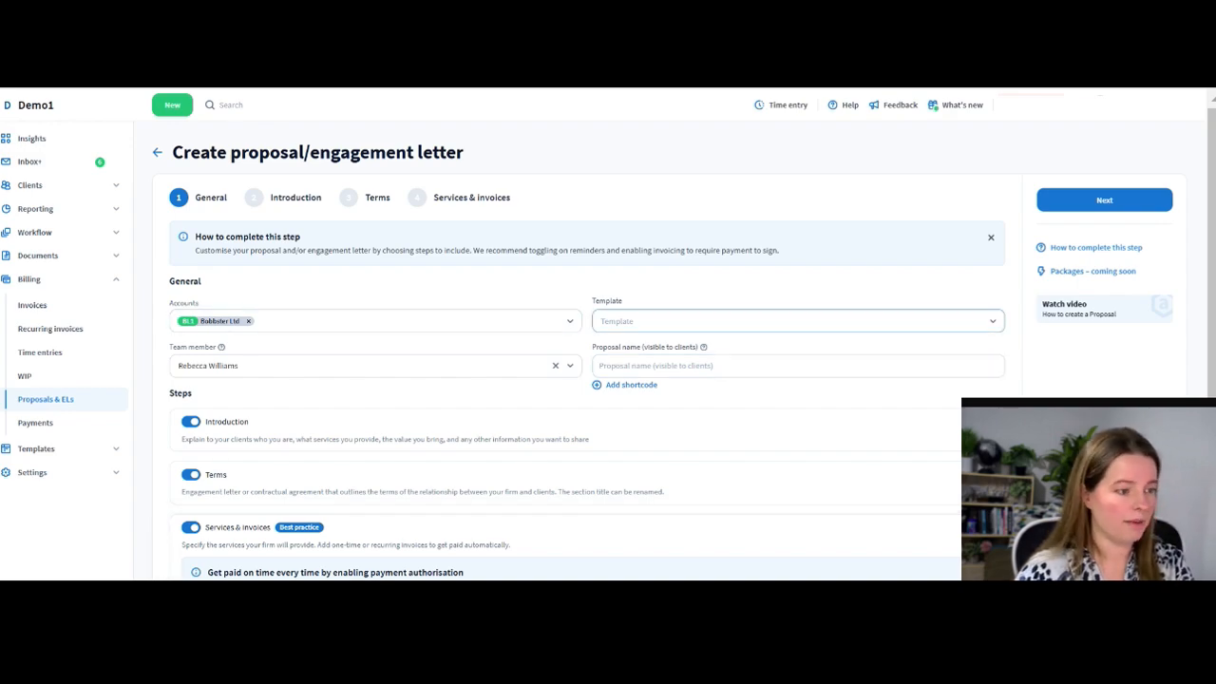
Apply the "Letter of Engagement (Accounting)" template to the proposal and continue to the Introduction step
{"action": "scroll", "coordinate": [798, 323], "scroll_direction": "down", "scroll_amount": 2}
{"action": "scroll", "coordinate": [798, 323], "scroll_direction": "up", "scroll_amount": 2}
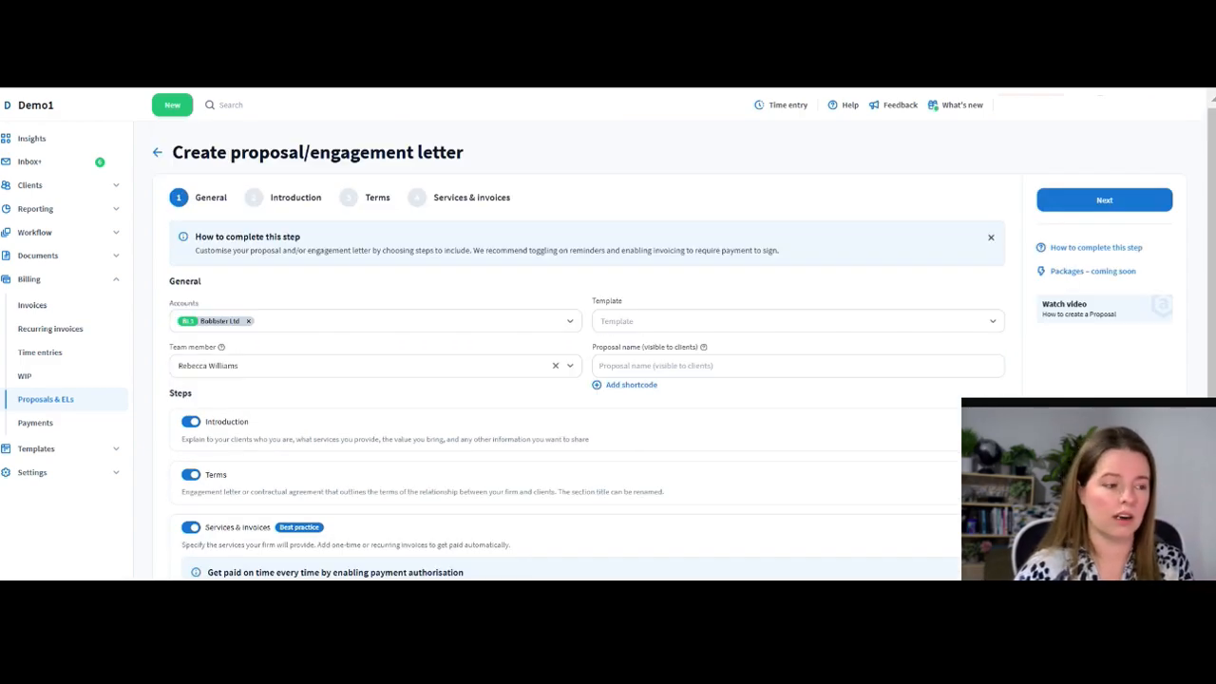
{"action": "left_click", "coordinate": [798, 321]}
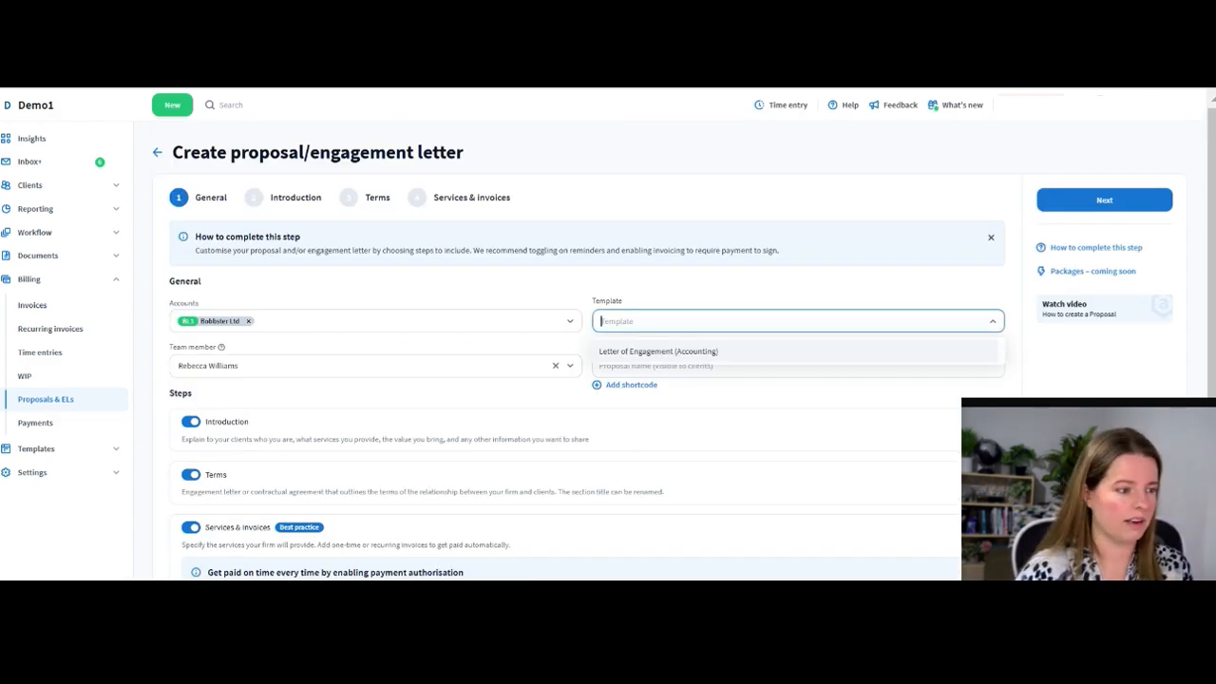
{"action": "left_click", "coordinate": [797, 351]}
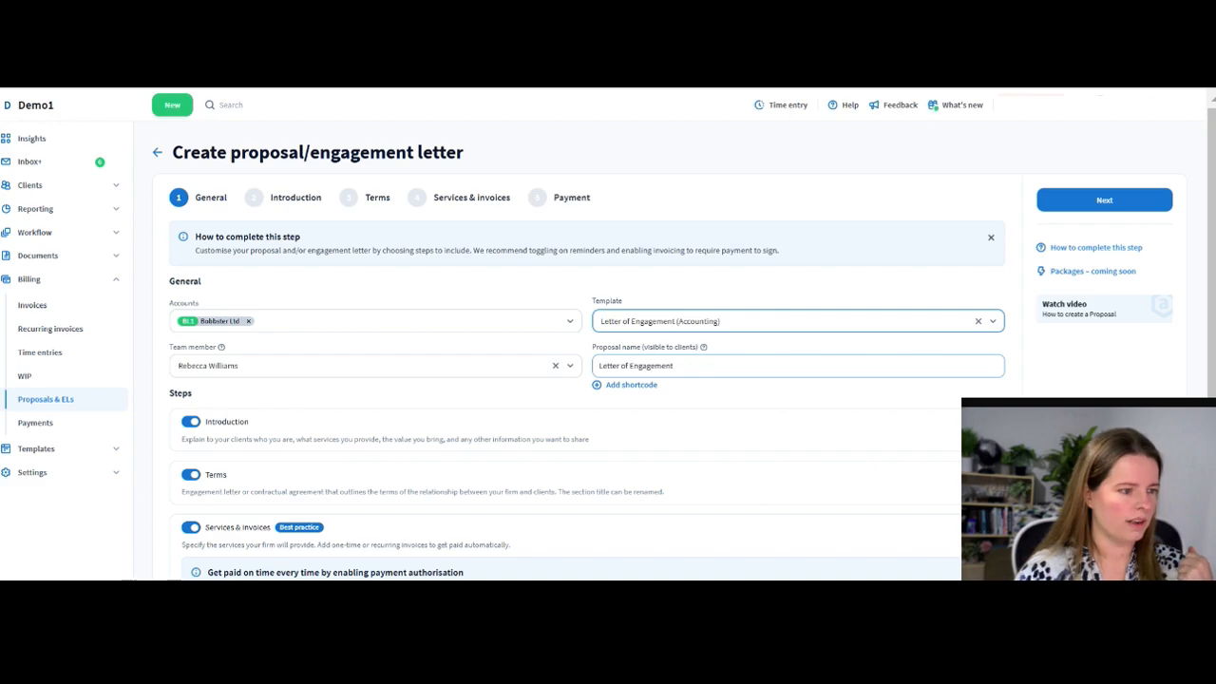
{"action": "scroll", "coordinate": [797, 351], "scroll_direction": "down", "scroll_amount": 3}
{"action": "scroll", "coordinate": [589, 333], "scroll_direction": "up", "scroll_amount": 3}
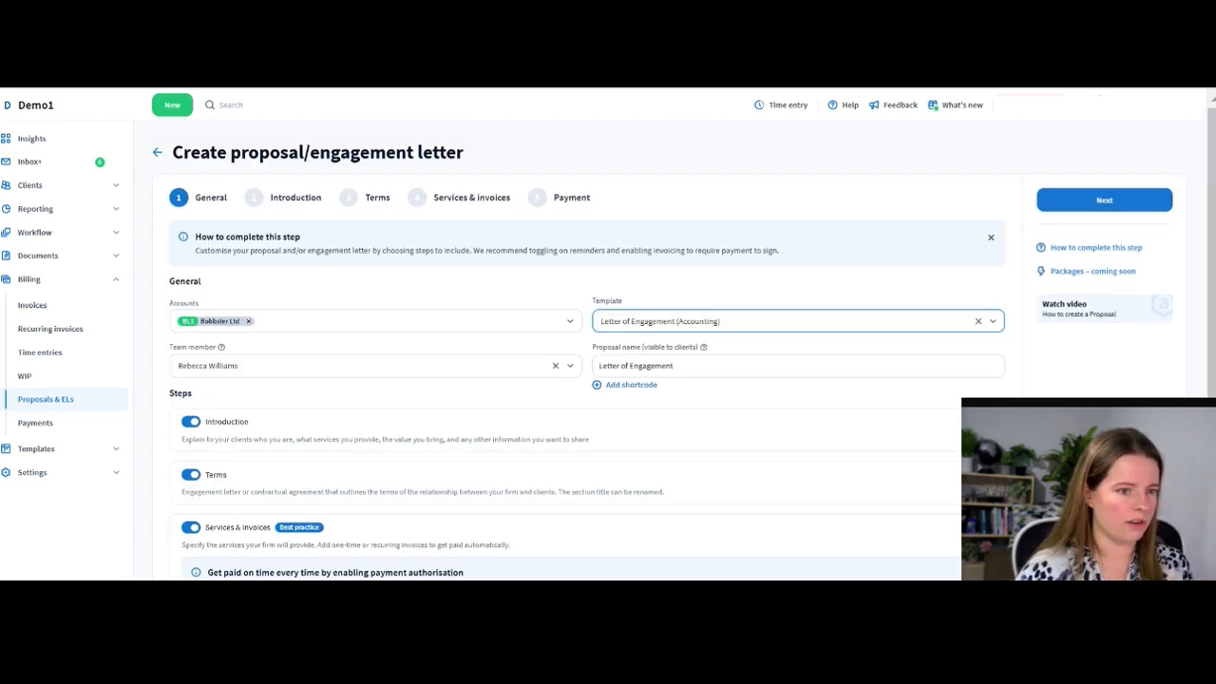
{"action": "left_click", "coordinate": [1104, 199]}
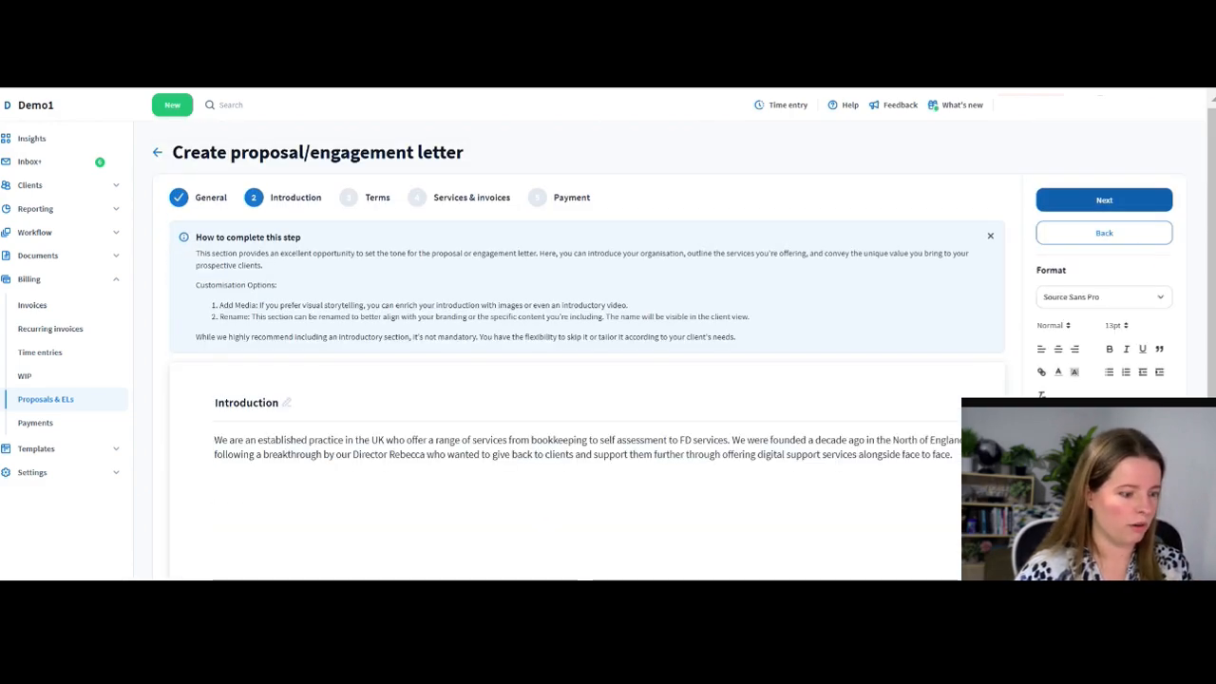
Review the prefilled Introduction and Terms content and continue to the Services & invoices step
{"action": "scroll", "coordinate": [589, 380], "scroll_direction": "down", "scroll_amount": 3}
{"action": "scroll", "coordinate": [589, 380], "scroll_direction": "up", "scroll_amount": 3}
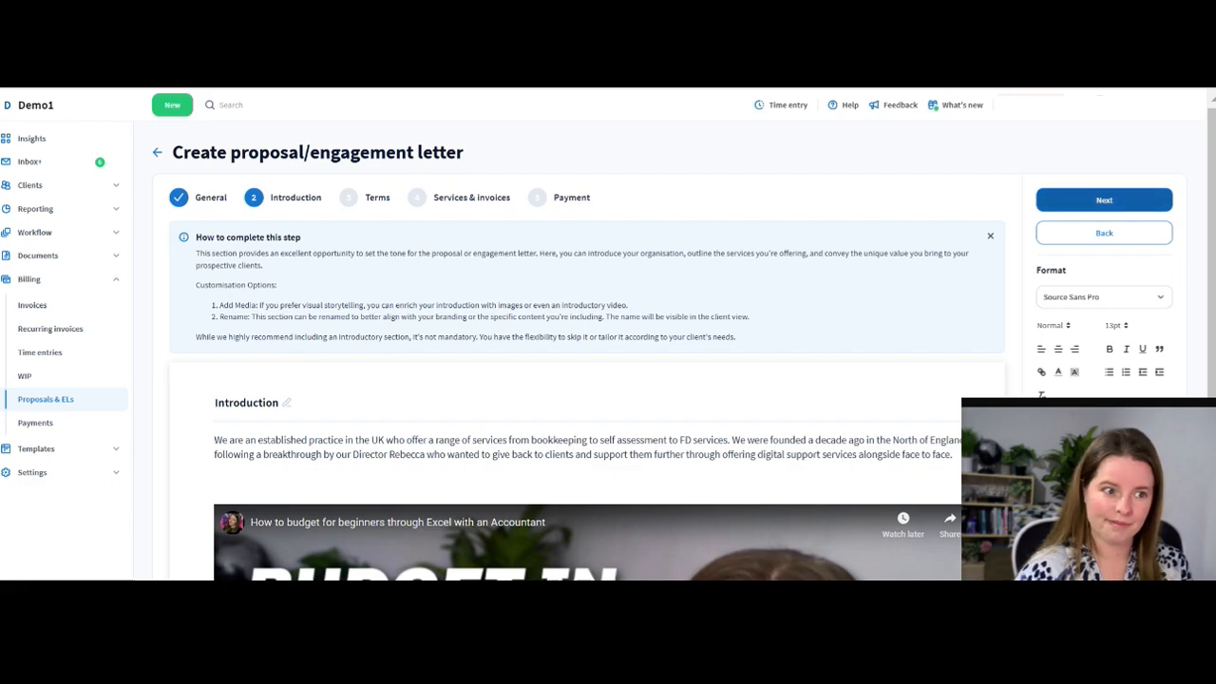
{"action": "left_click", "coordinate": [1104, 200]}
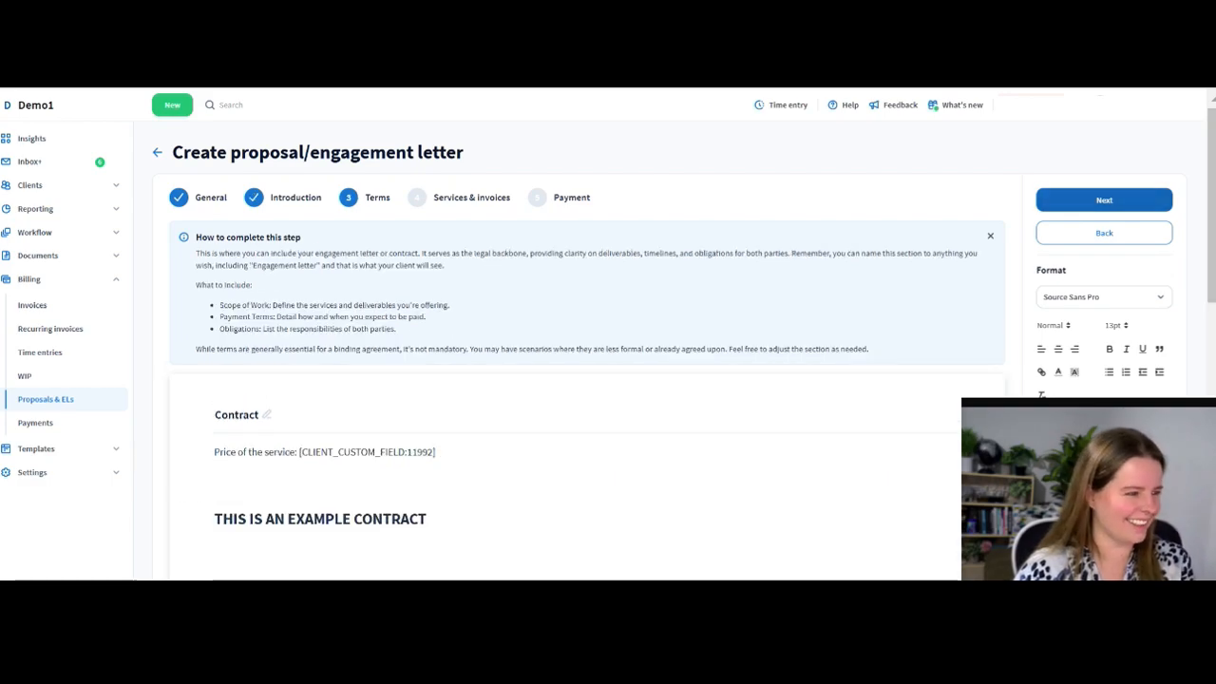
{"action": "scroll", "coordinate": [589, 380], "scroll_direction": "down", "scroll_amount": 15}
{"action": "scroll", "coordinate": [589, 380], "scroll_direction": "up", "scroll_amount": 15}
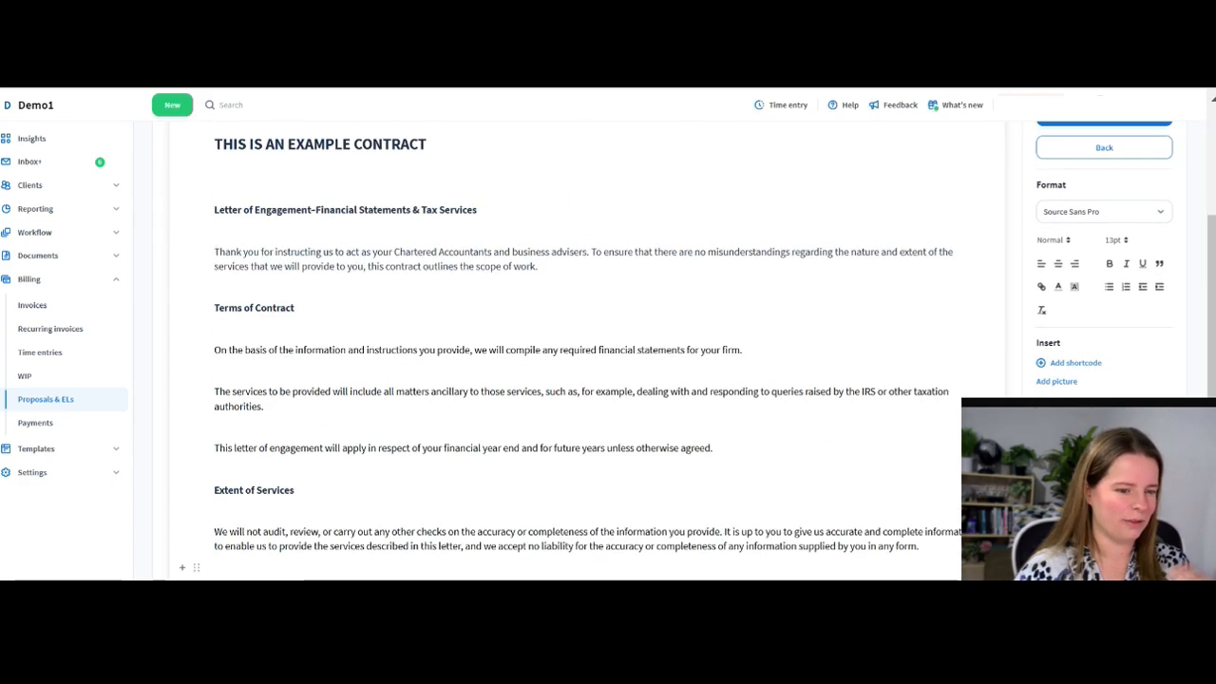
{"action": "left_click", "coordinate": [1104, 199]}
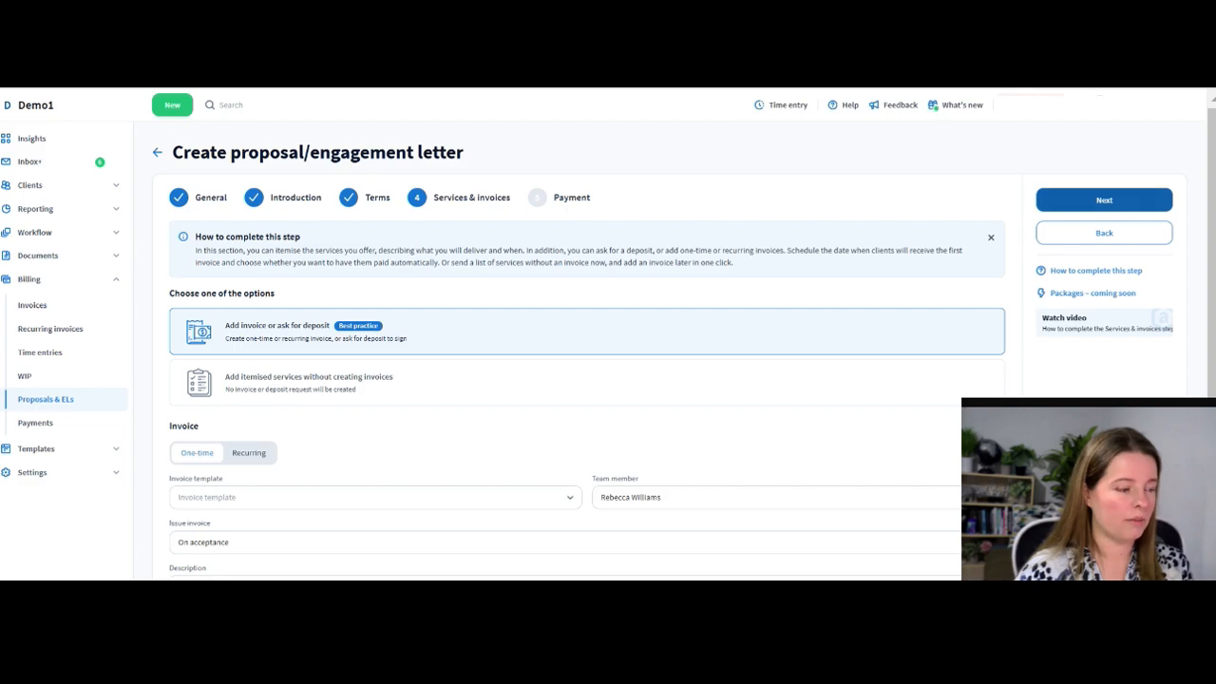
Check the prefilled invoice and its bookkeeping line item, continue through the Payment step and submit the engagement letter
{"action": "scroll", "coordinate": [589, 380], "scroll_direction": "down", "scroll_amount": 2}
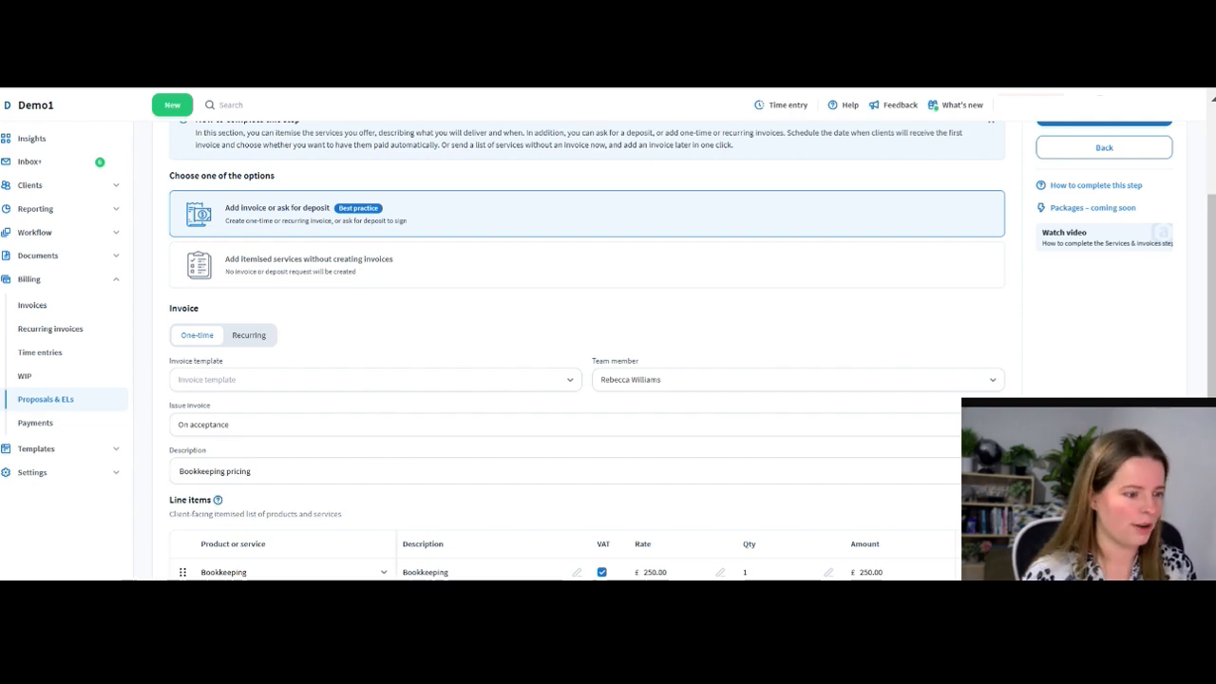
{"action": "scroll", "coordinate": [589, 380], "scroll_direction": "down", "scroll_amount": 1}
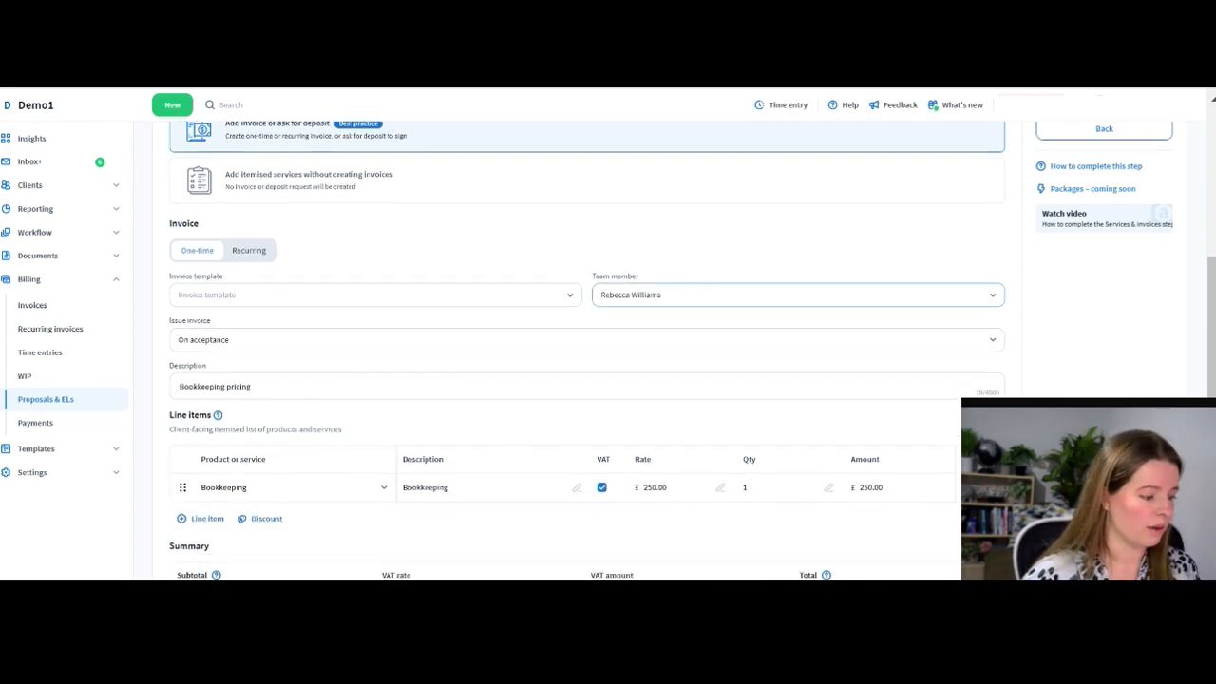
{"action": "scroll", "coordinate": [589, 380], "scroll_direction": "up", "scroll_amount": 3}
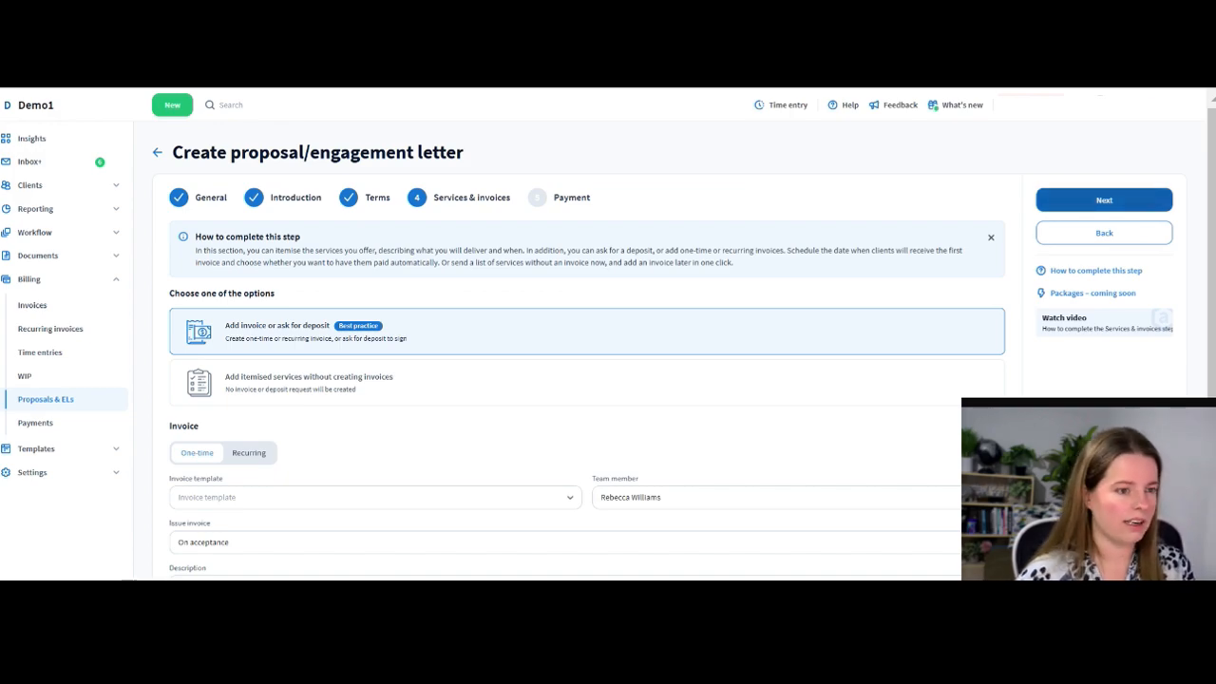
{"action": "left_click", "coordinate": [1104, 199]}
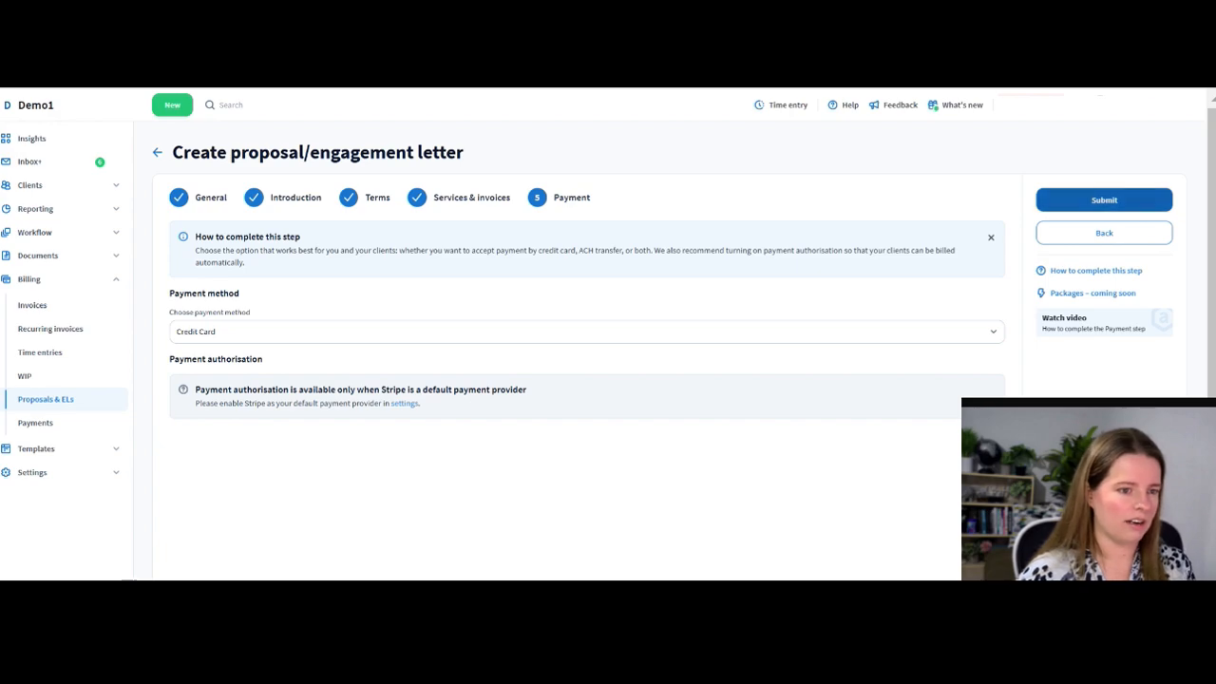
{"action": "left_click", "coordinate": [1104, 200]}
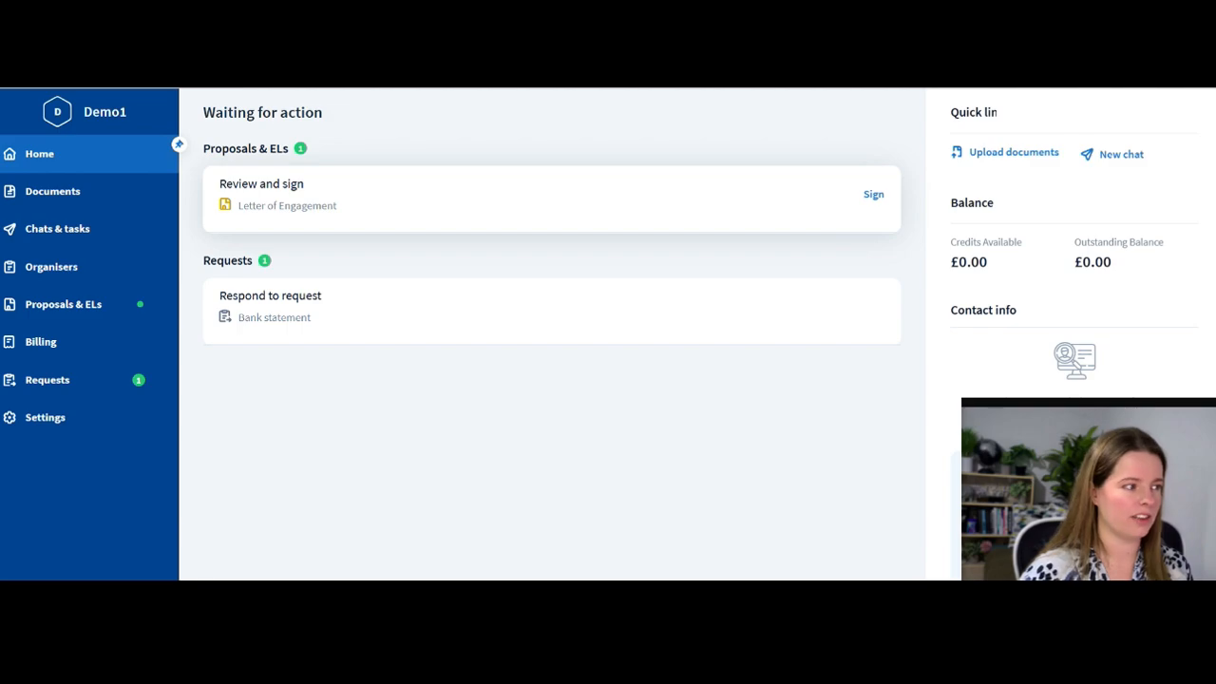
Open the waiting Letter of Engagement for signing and review its introduction and contract terms
{"action": "left_click", "coordinate": [873, 194]}
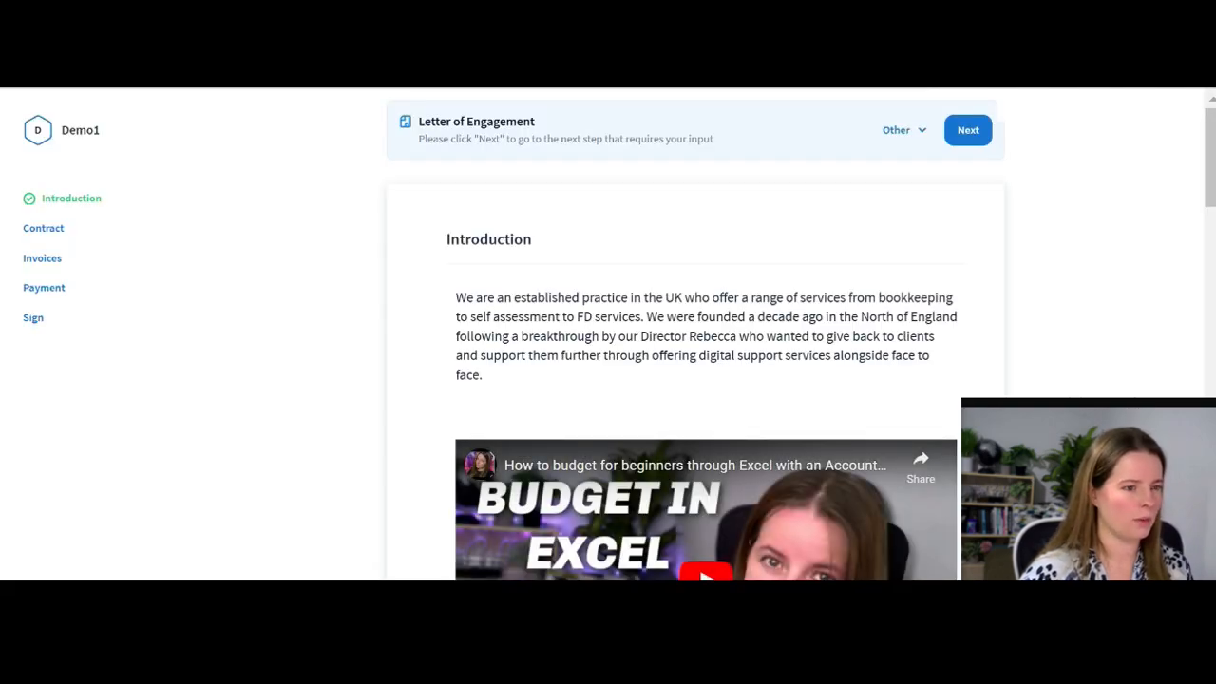
{"action": "scroll", "coordinate": [703, 380], "scroll_direction": "down", "scroll_amount": 5}
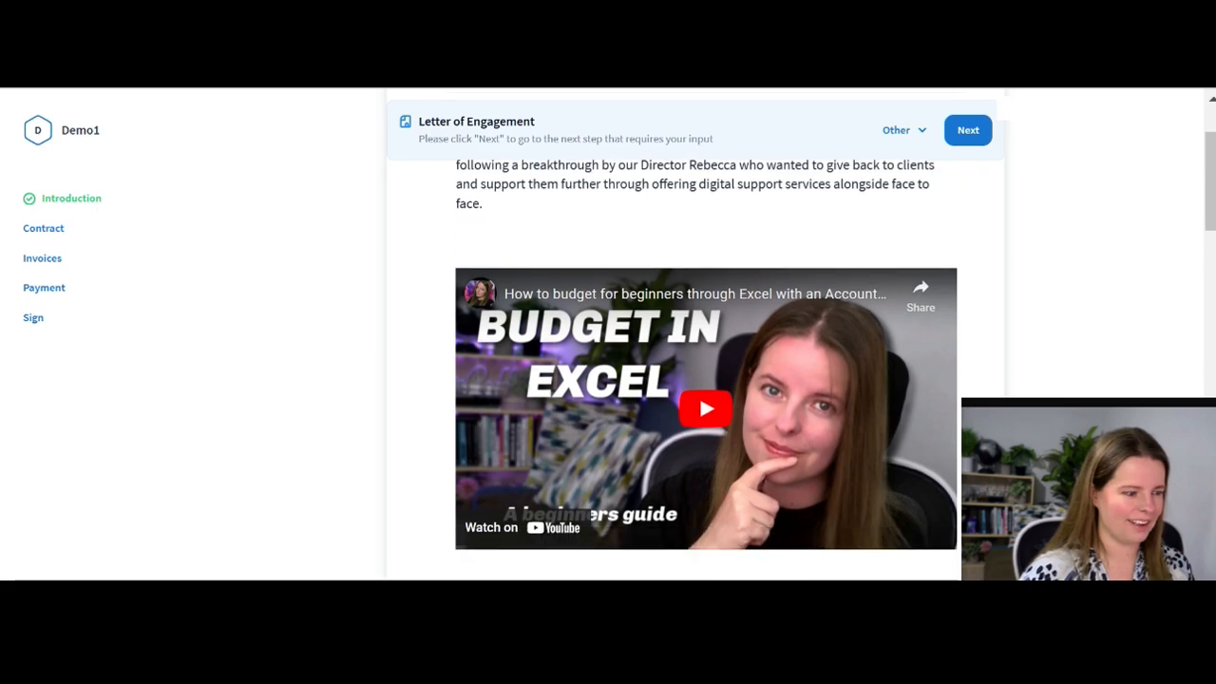
{"action": "scroll", "coordinate": [703, 381], "scroll_direction": "down", "scroll_amount": 8}
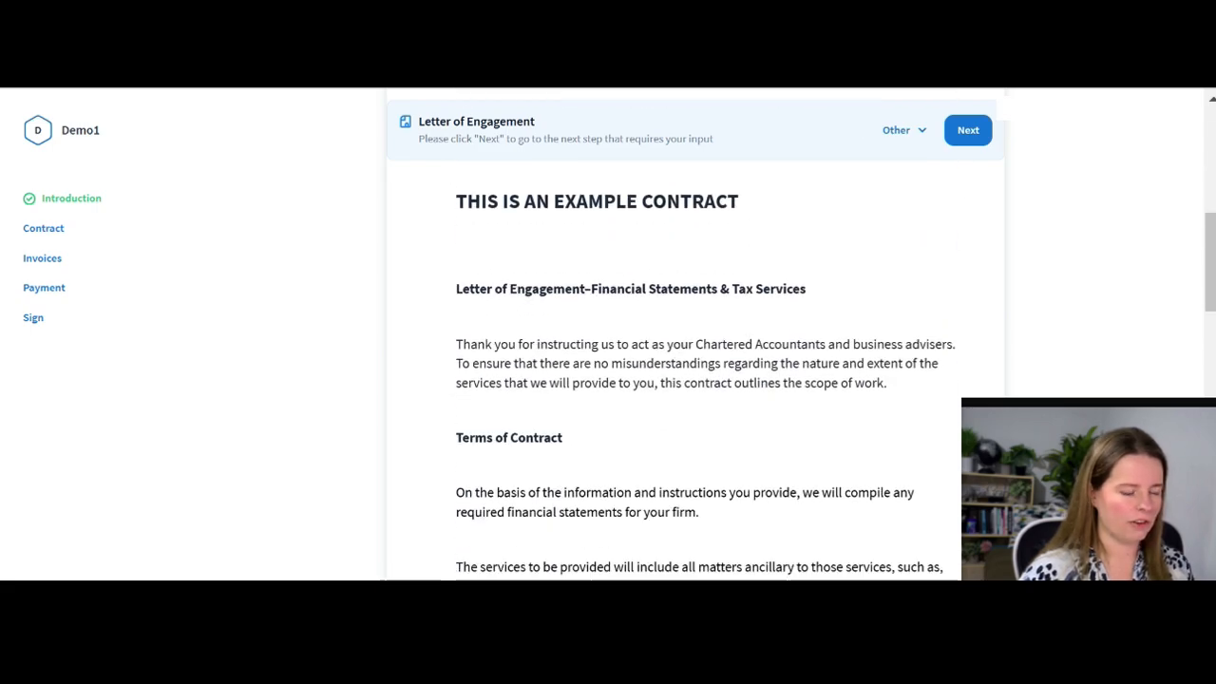
{"action": "scroll", "coordinate": [703, 380], "scroll_direction": "down", "scroll_amount": 8}
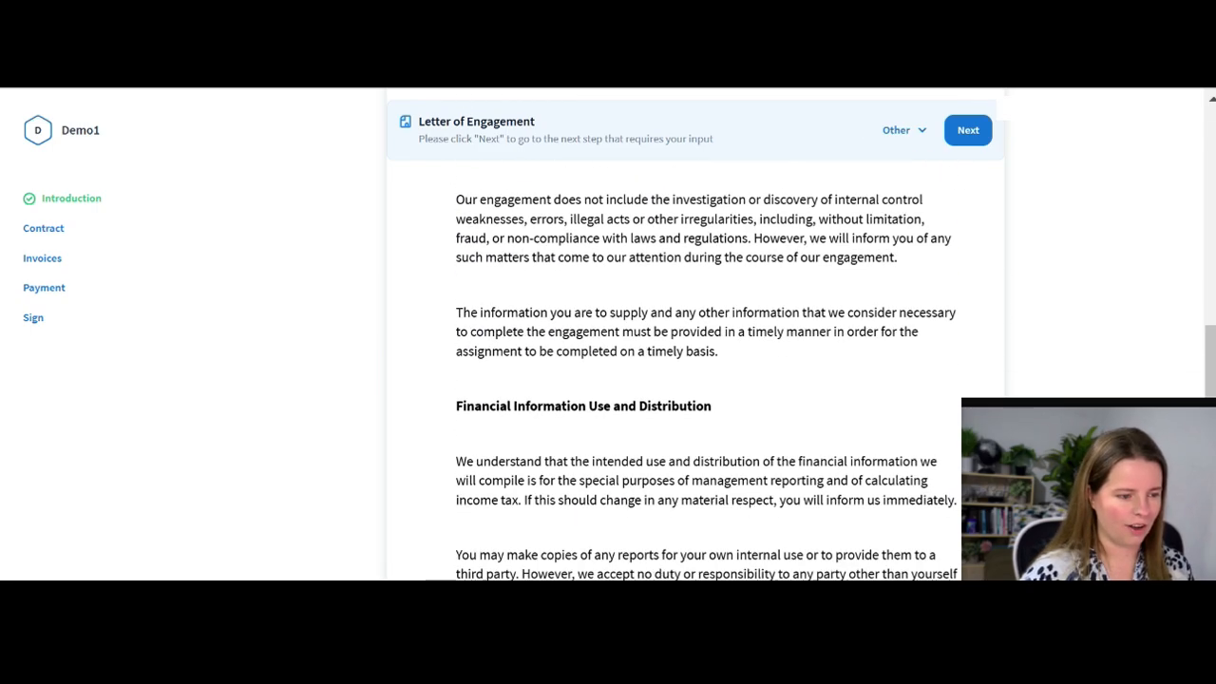
{"action": "scroll", "coordinate": [703, 380], "scroll_direction": "down", "scroll_amount": 3}
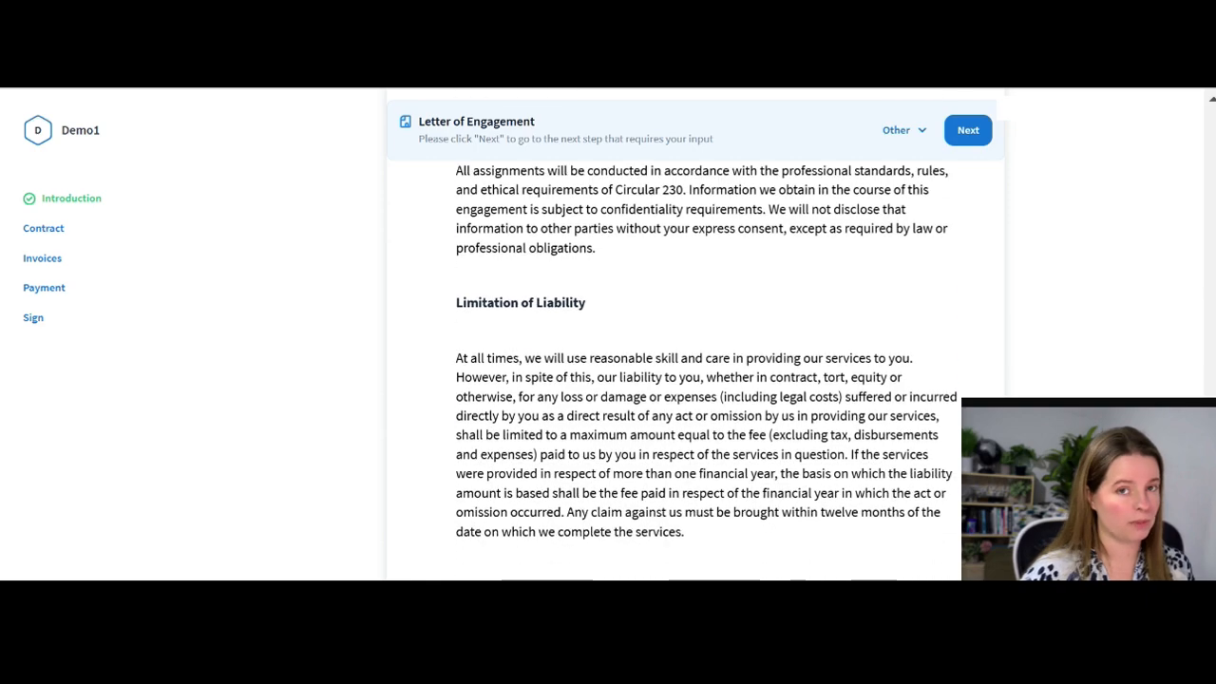
{"action": "scroll", "coordinate": [703, 380], "scroll_direction": "down", "scroll_amount": 10}
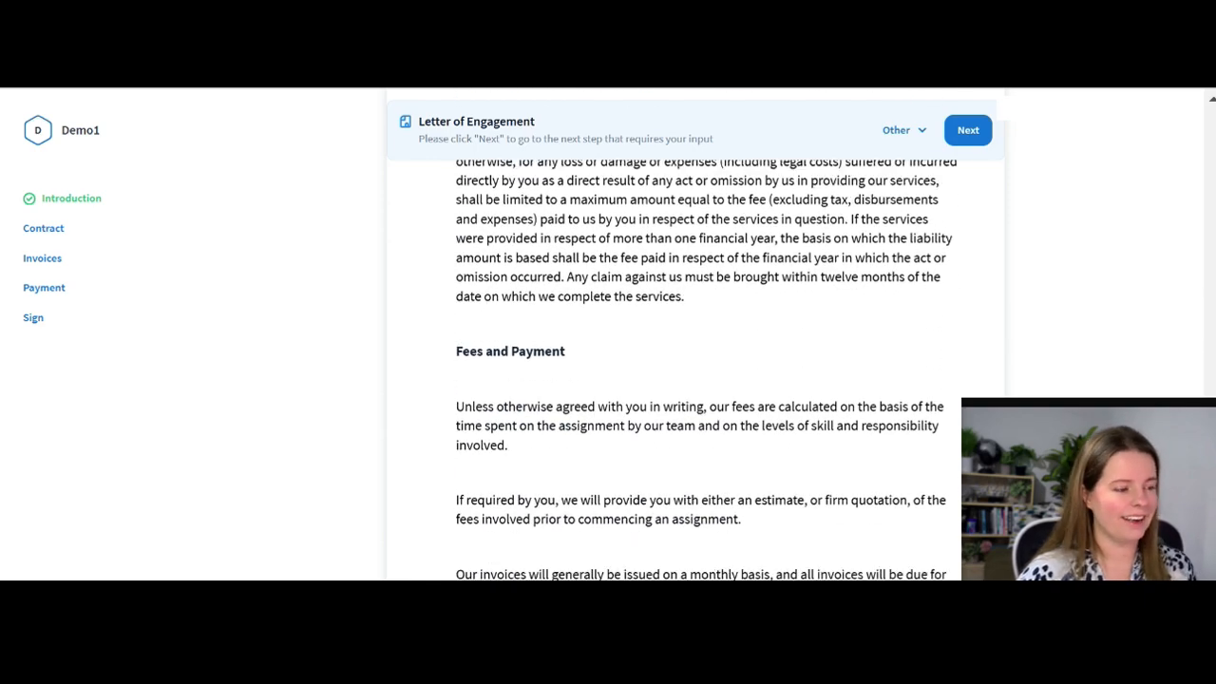
{"action": "scroll", "coordinate": [703, 380], "scroll_direction": "down", "scroll_amount": 8}
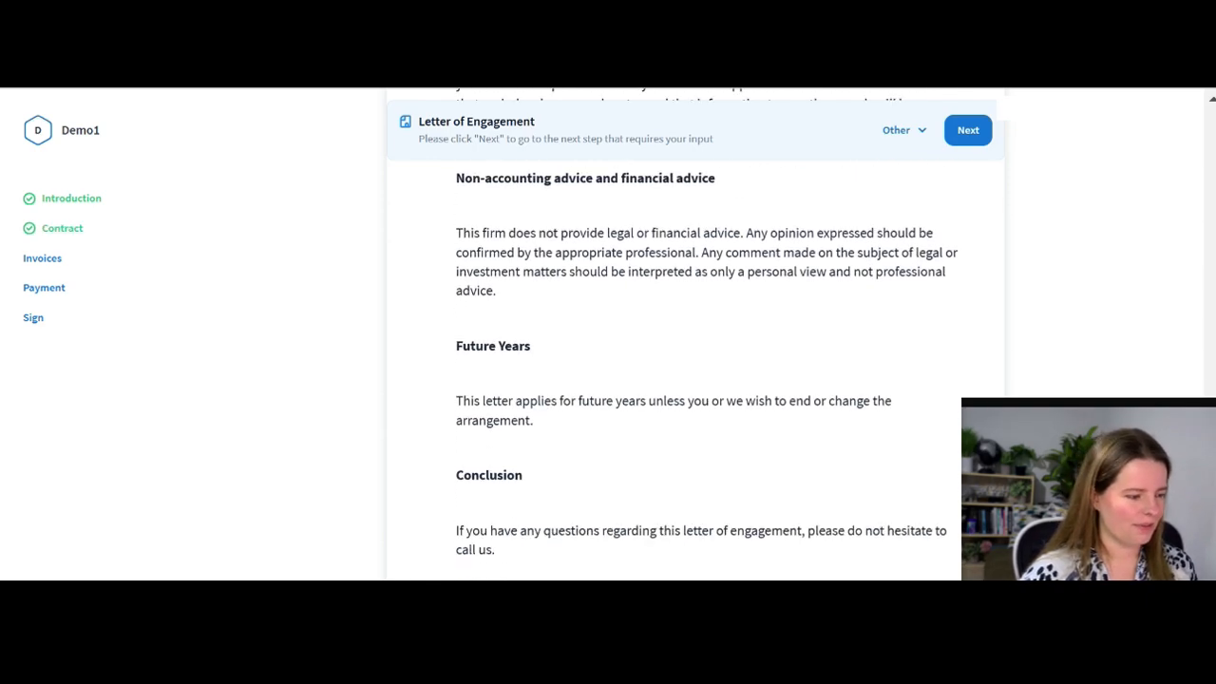
Review the letter's one-time bookkeeping invoice, its invoice details and the payment details
{"action": "scroll", "coordinate": [703, 380], "scroll_direction": "up", "scroll_amount": 1}
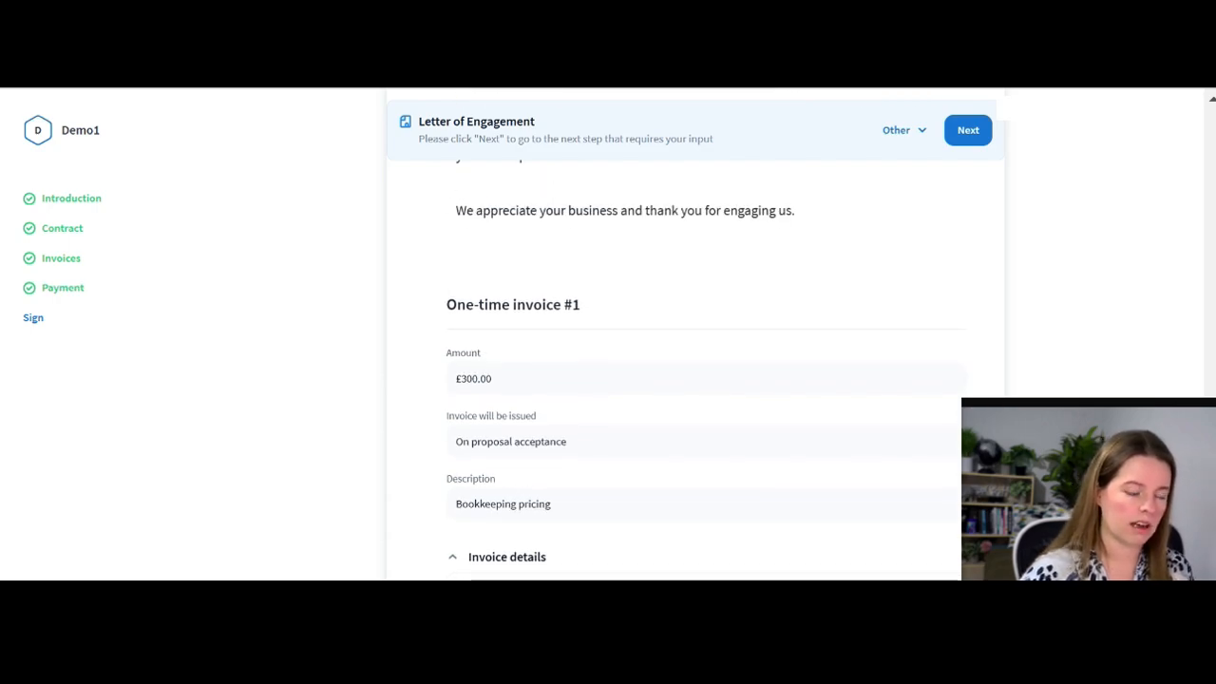
{"action": "scroll", "coordinate": [703, 380], "scroll_direction": "down", "scroll_amount": 3}
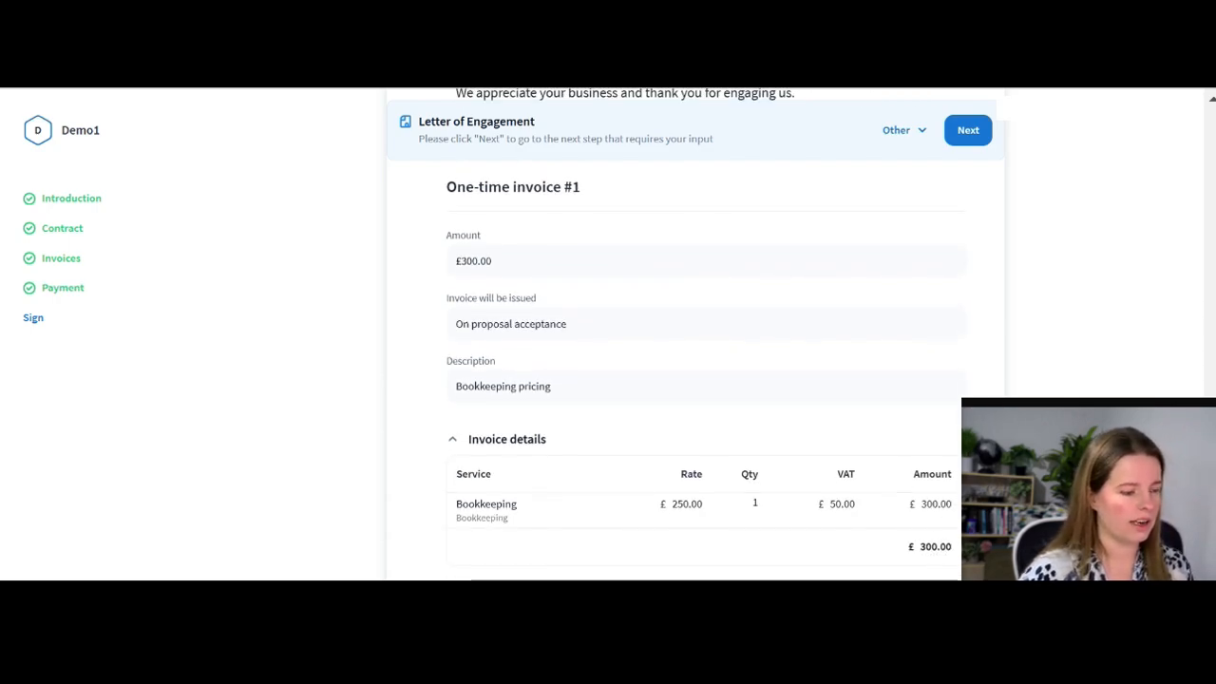
{"action": "scroll", "coordinate": [703, 380], "scroll_direction": "down", "scroll_amount": 6}
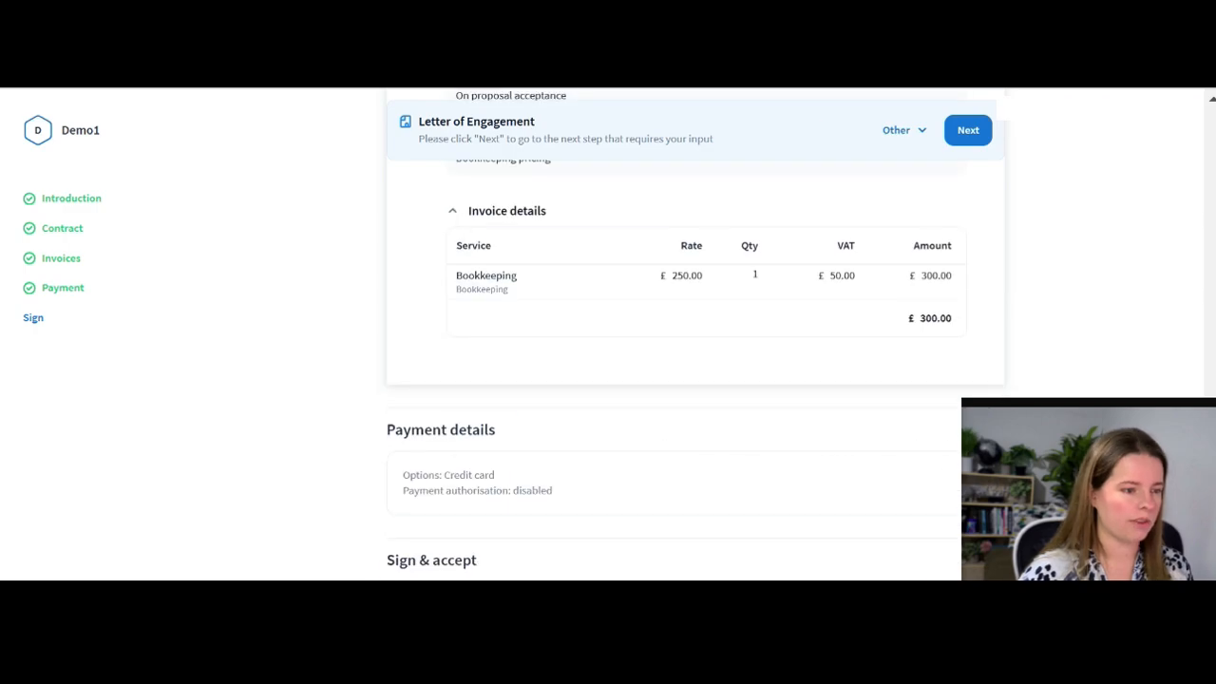
Add the client's signature to the Letter of Engagement, accept the terms and complete the signing
{"action": "scroll", "coordinate": [703, 381], "scroll_direction": "down", "scroll_amount": 5}
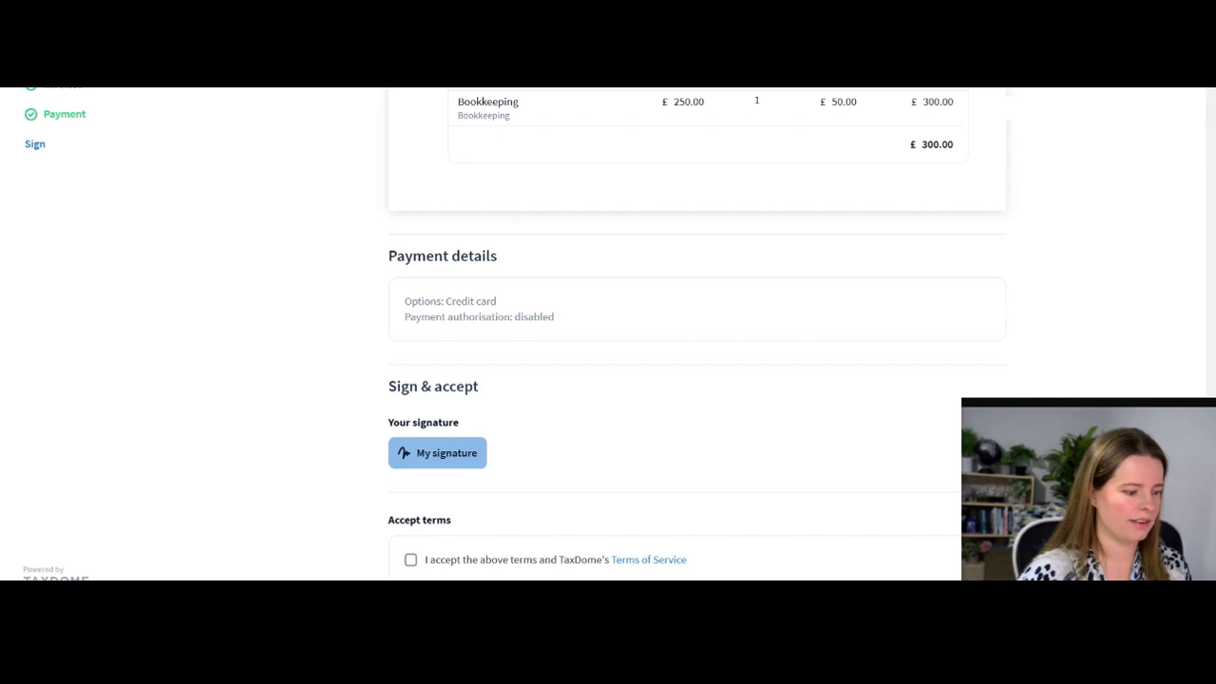
{"action": "left_click", "coordinate": [437, 453]}
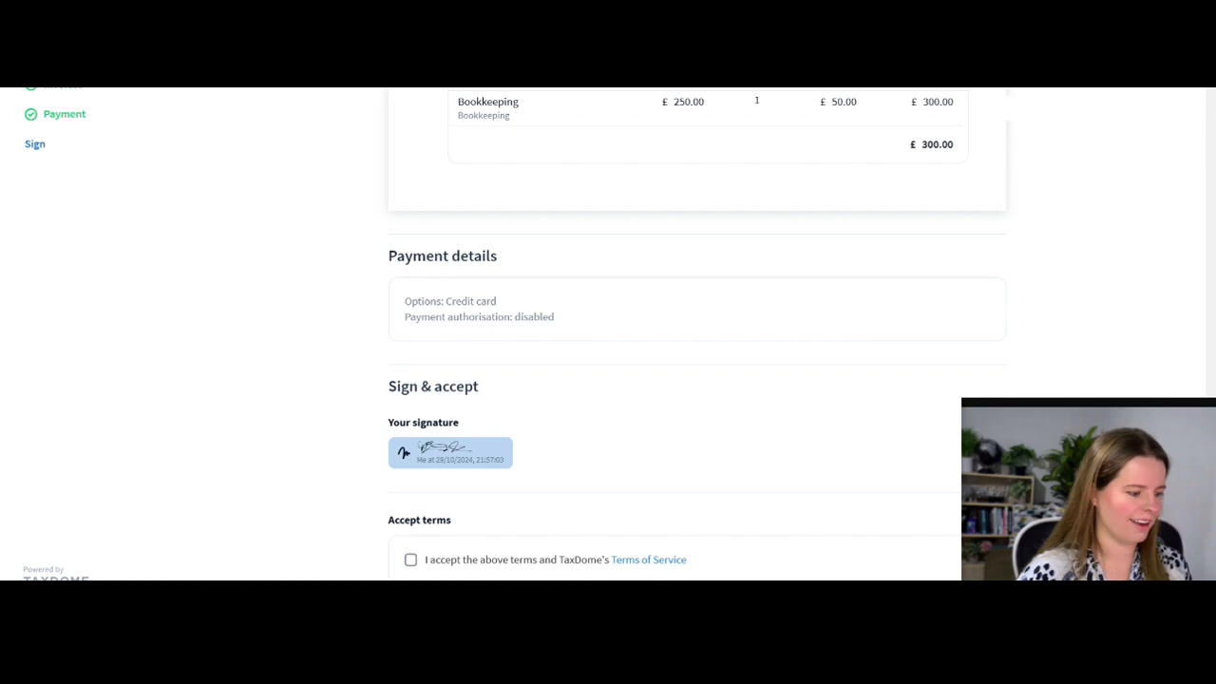
{"action": "left_click", "coordinate": [410, 560]}
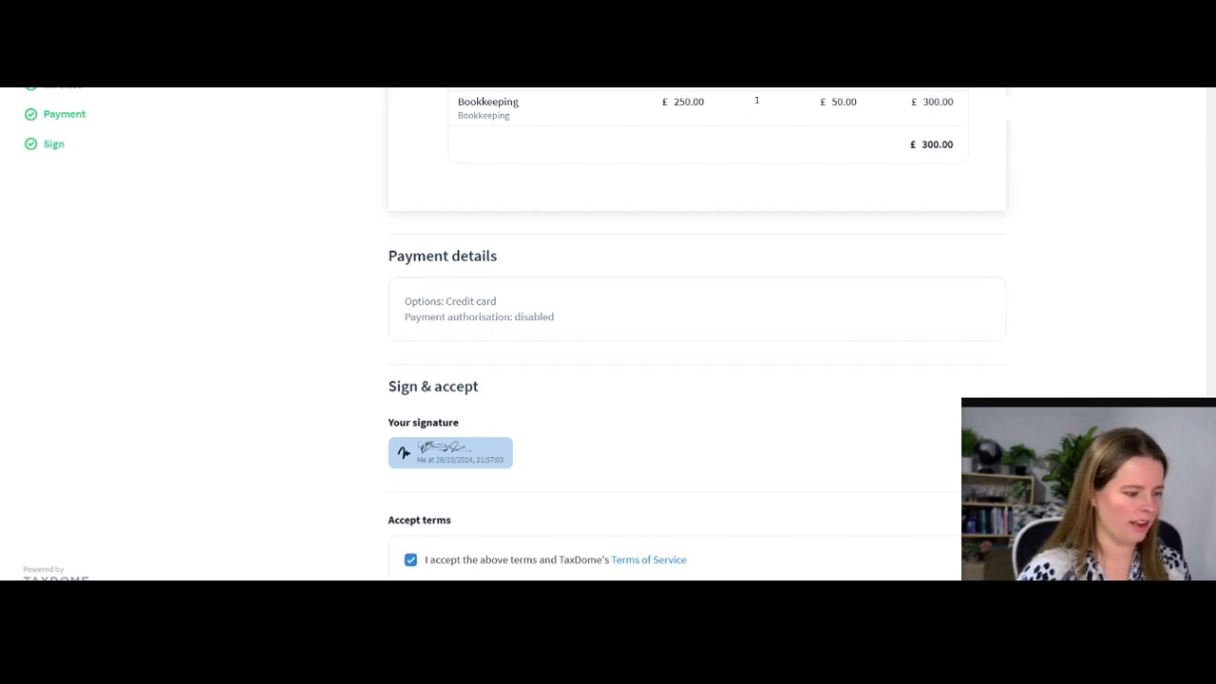
{"action": "scroll", "coordinate": [696, 333], "scroll_direction": "up", "scroll_amount": 16}
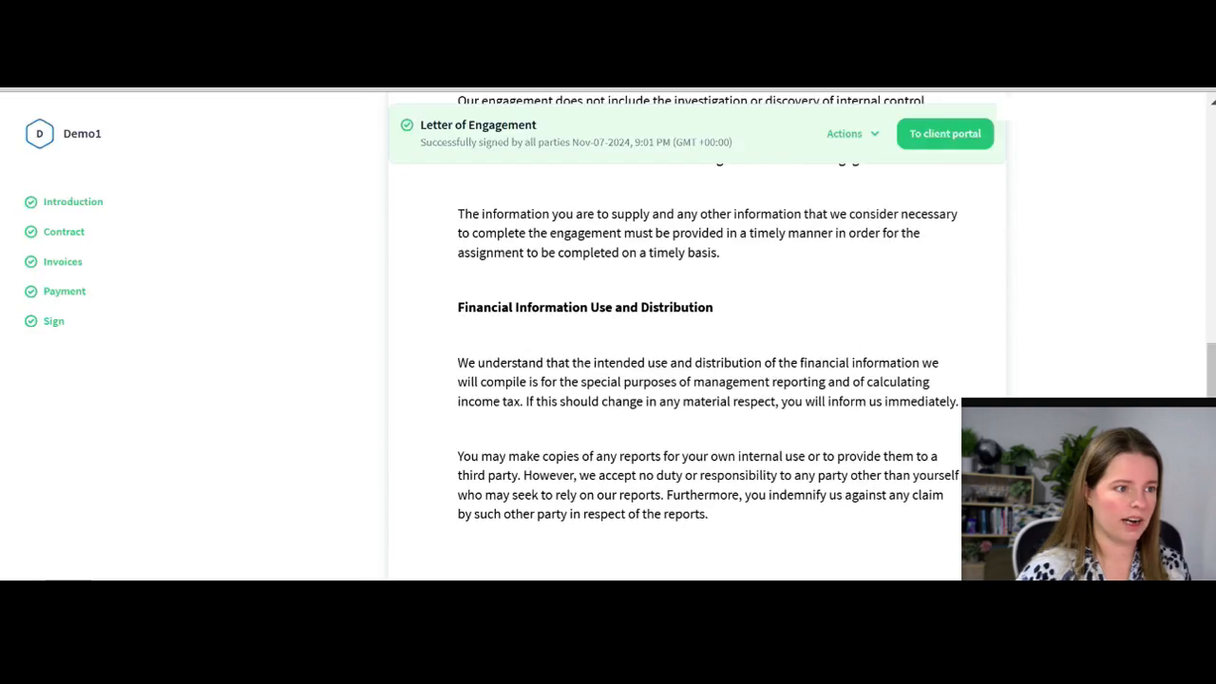
Check the signed letter's available actions, return to the client portal and look at the pending bank statement request
{"action": "left_click", "coordinate": [852, 134]}
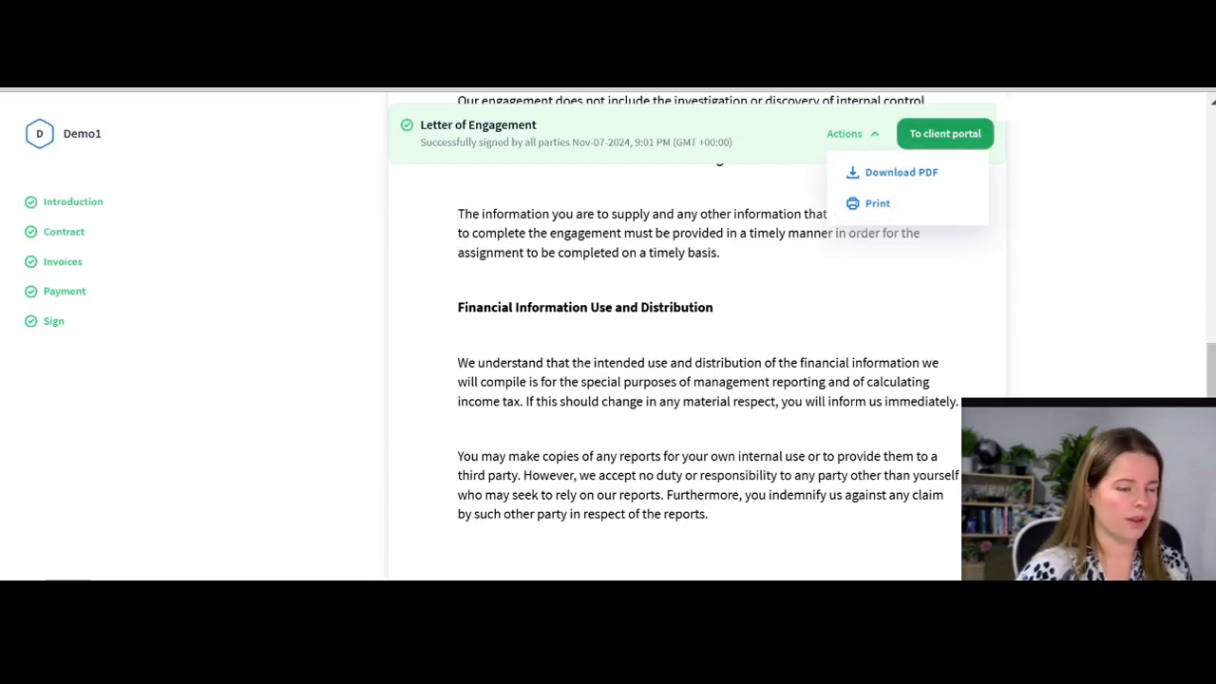
{"action": "left_click", "coordinate": [945, 133]}
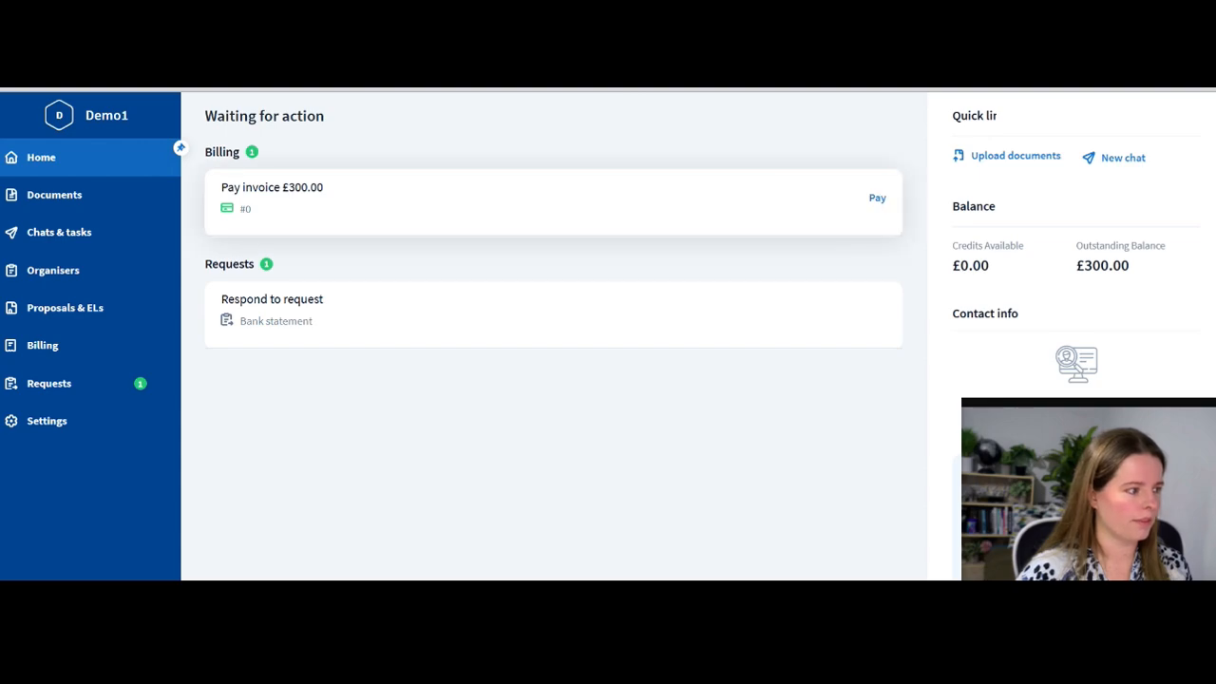
{"action": "left_click", "coordinate": [48, 383]}
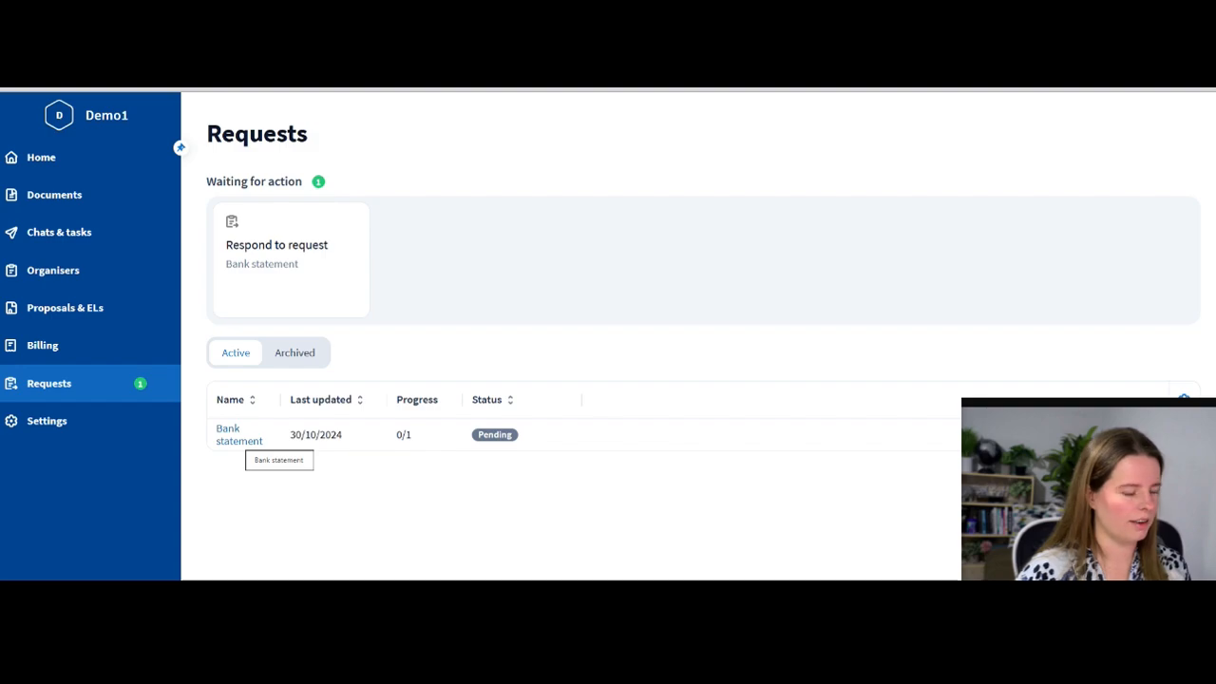
{"action": "left_click", "coordinate": [42, 157]}
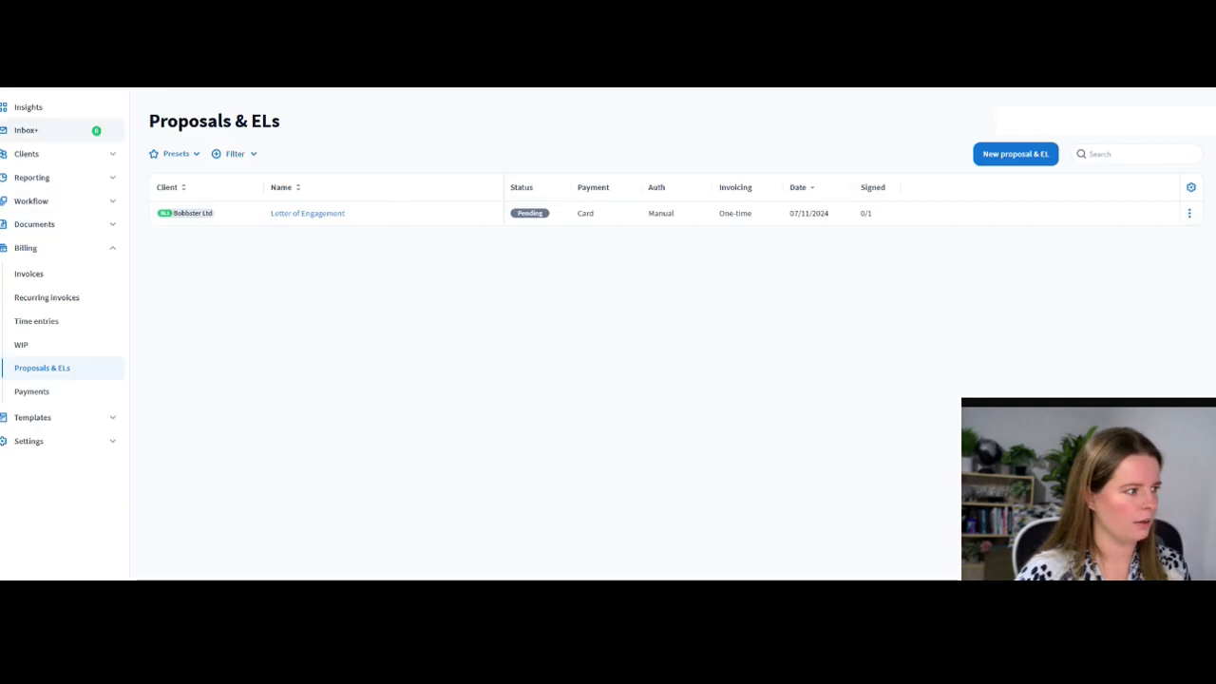
Archive the signed Letter of Engagement notification in the firm's Inbox+ and view the archived notifications
{"action": "left_click", "coordinate": [26, 130]}
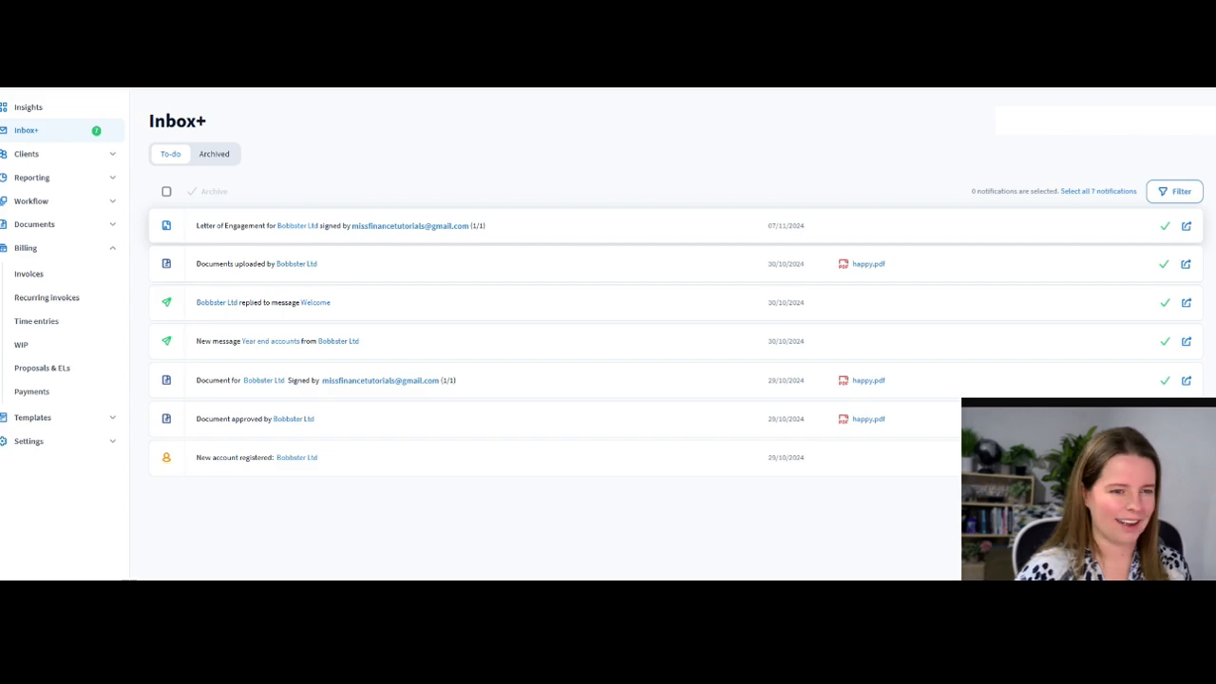
{"action": "left_click", "coordinate": [1165, 226]}
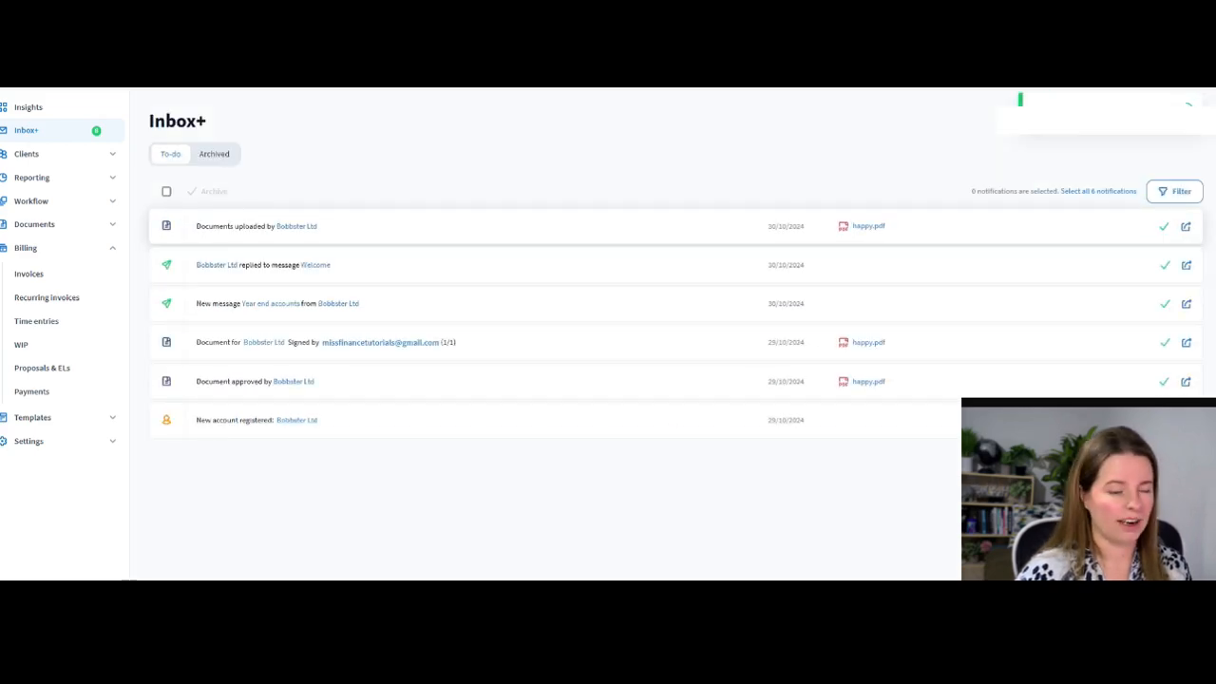
{"action": "left_click", "coordinate": [213, 154]}
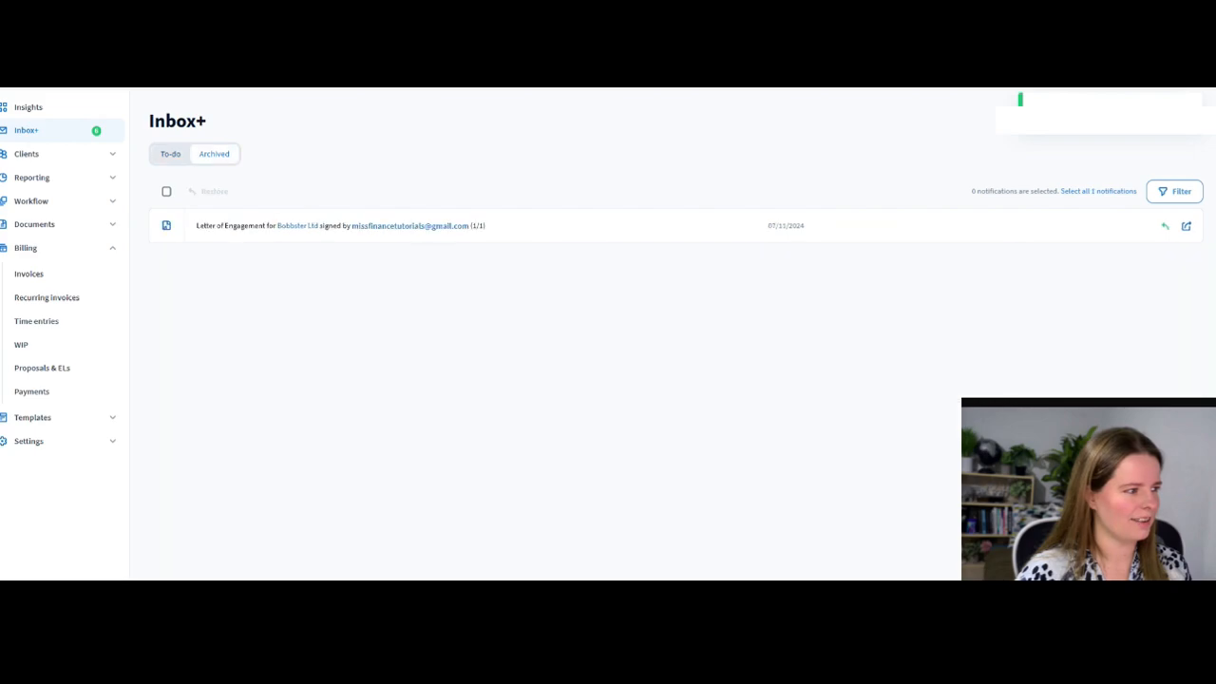
Open the signed letter from the archived notification, review its contract, invoice and available actions, and return to the workspace
{"action": "left_click", "coordinate": [608, 225]}
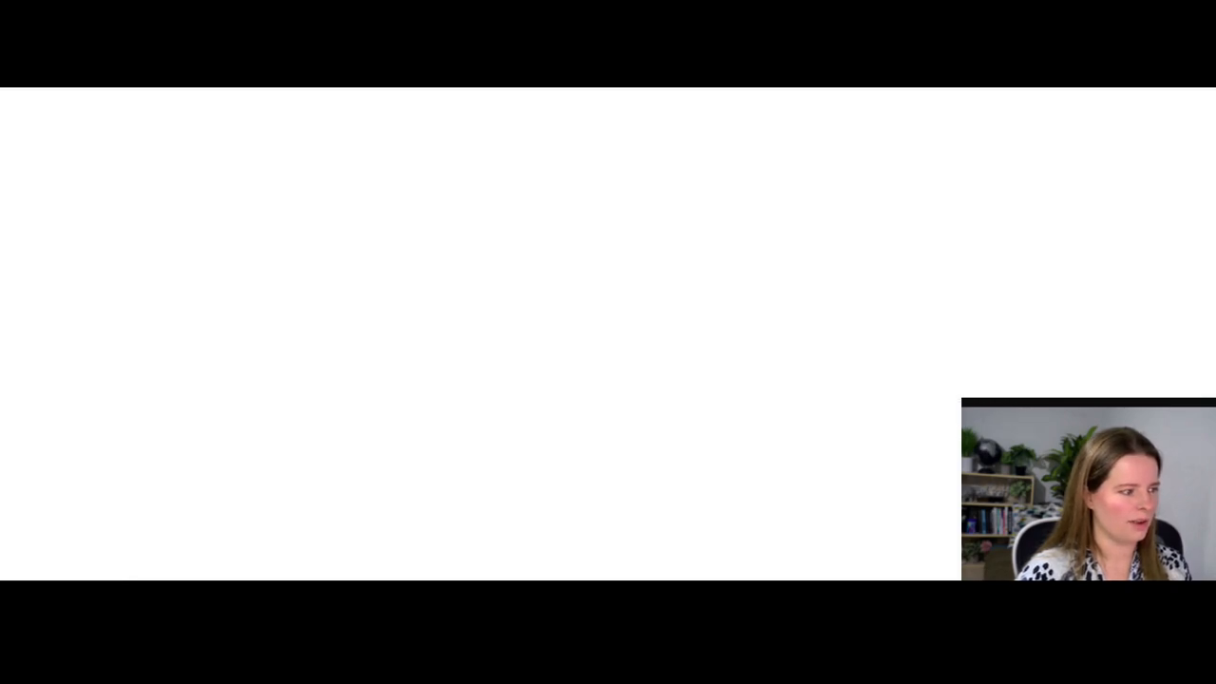
{"action": "scroll", "coordinate": [669, 333], "scroll_direction": "down", "scroll_amount": 15}
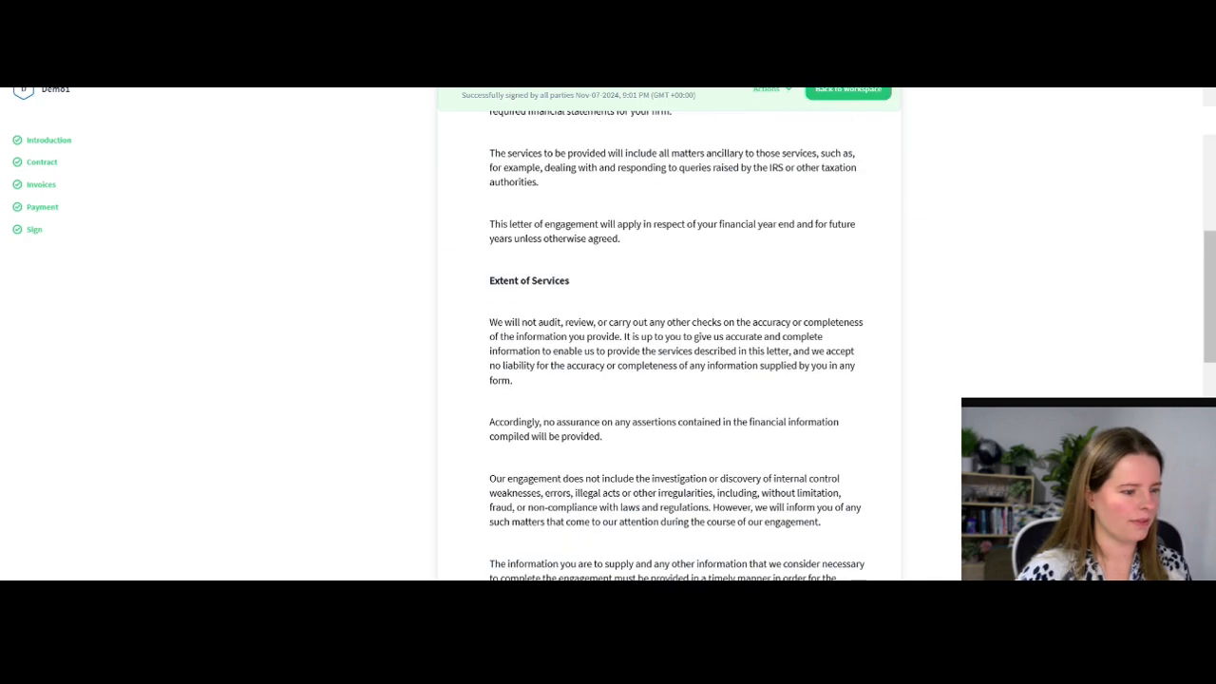
{"action": "scroll", "coordinate": [669, 332], "scroll_direction": "down", "scroll_amount": 6}
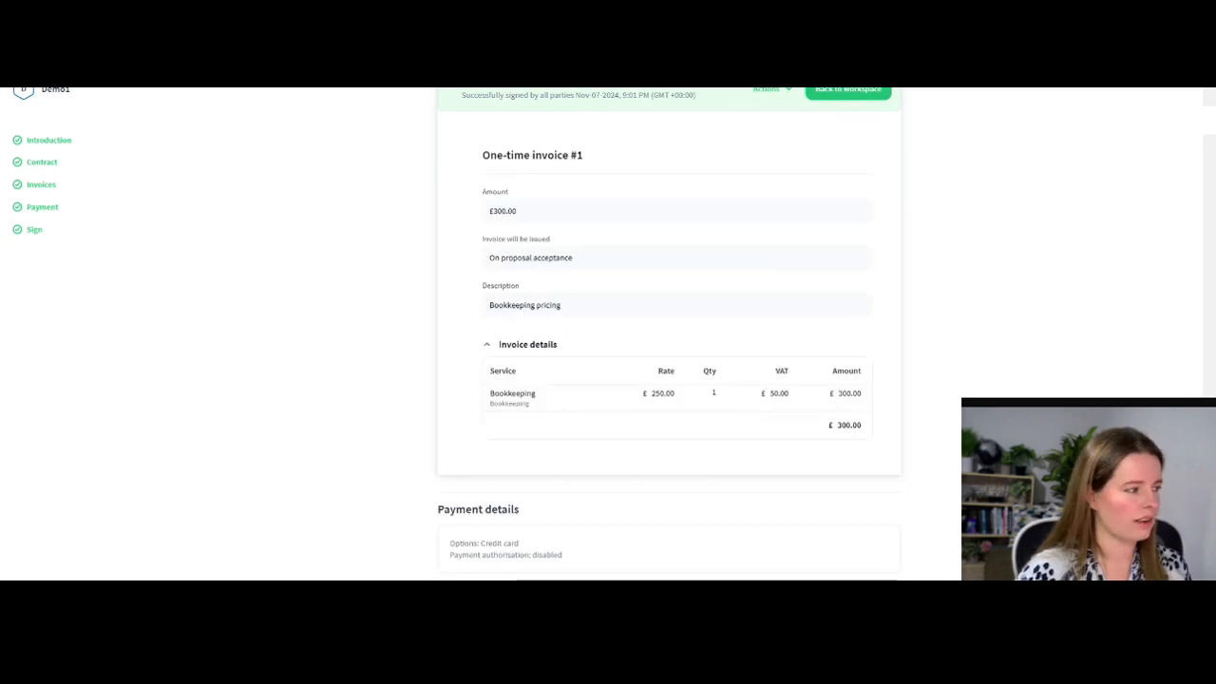
{"action": "scroll", "coordinate": [669, 332], "scroll_direction": "up", "scroll_amount": 4}
{"action": "left_click", "coordinate": [772, 89]}
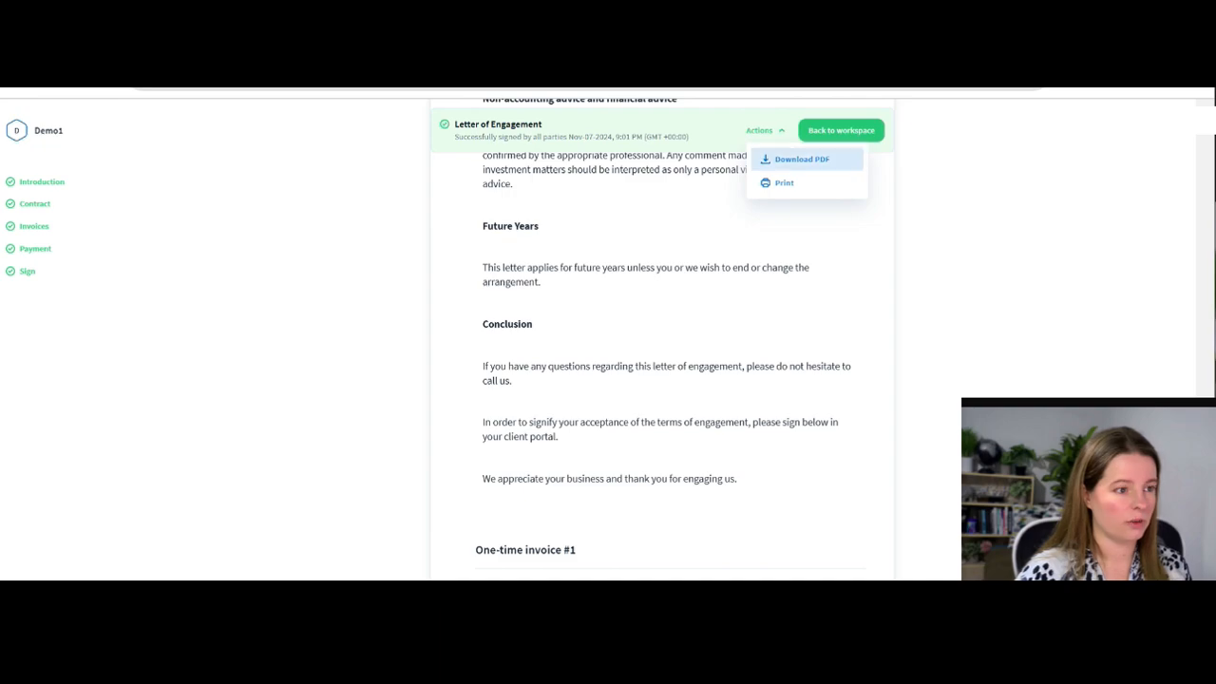
{"action": "left_click", "coordinate": [841, 130]}
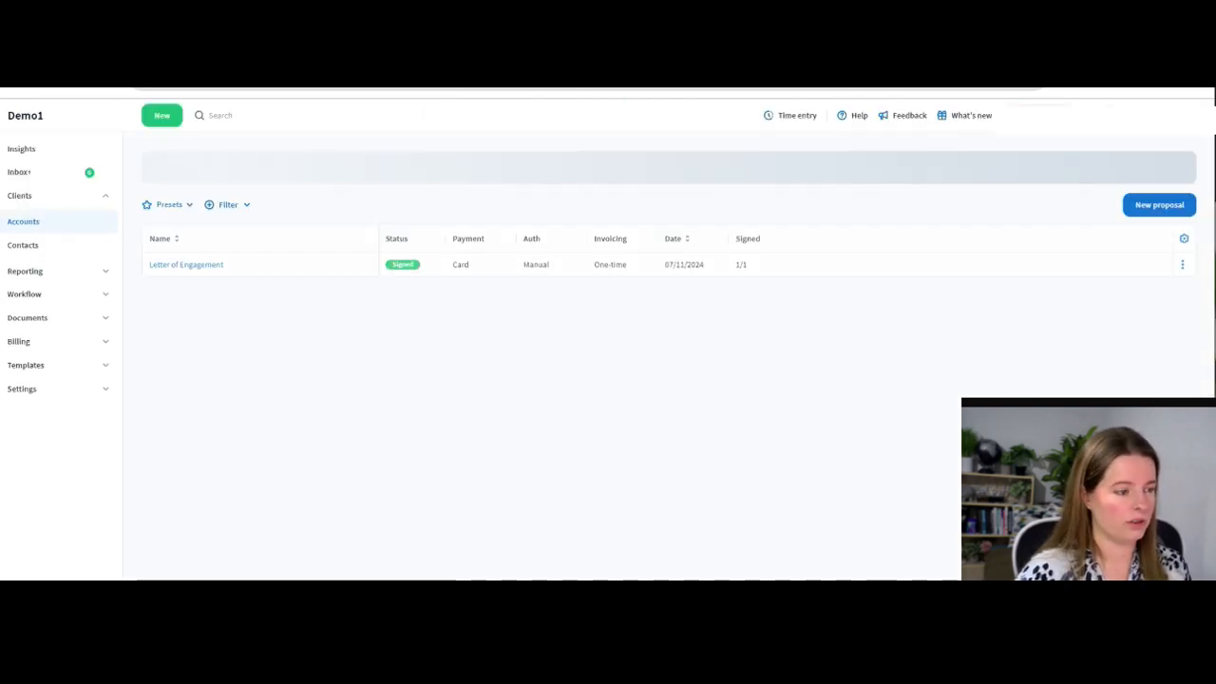